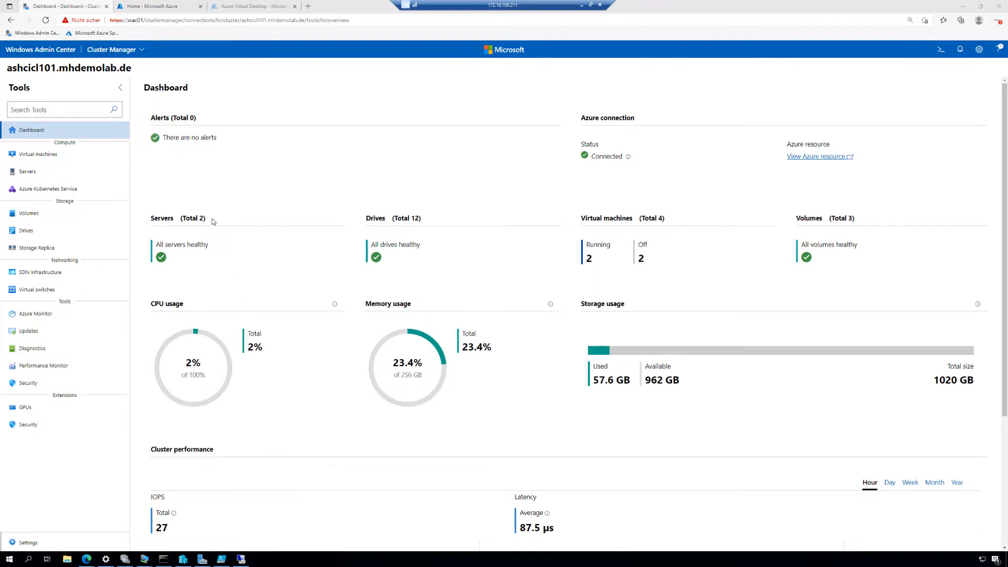
Step: Switch to the Azure portal, find the Azure Virtual Desktop service and start creating a host pool
{"action": "left_click", "coordinate": [162, 7]}
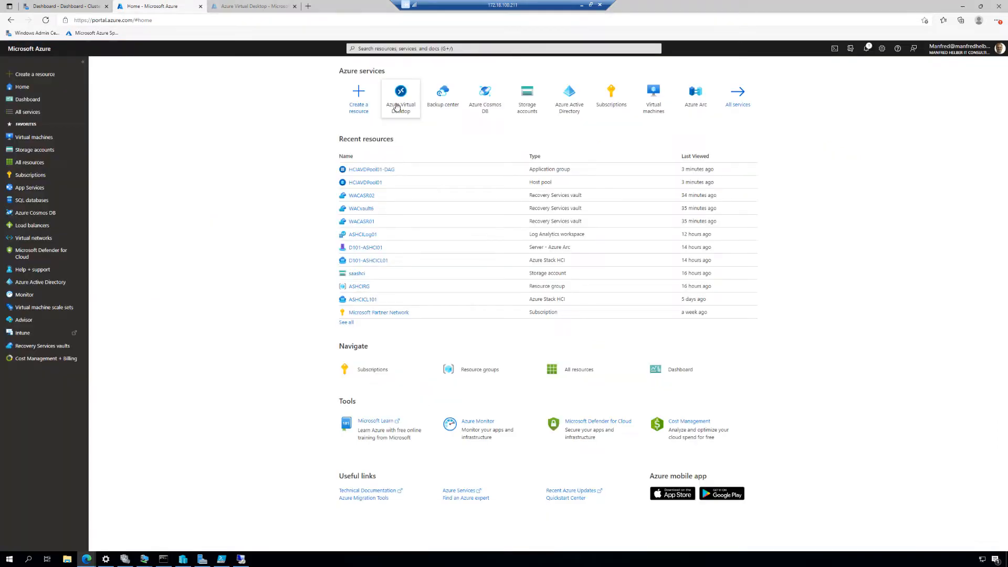
{"action": "mouse_move", "coordinate": [396, 103]}
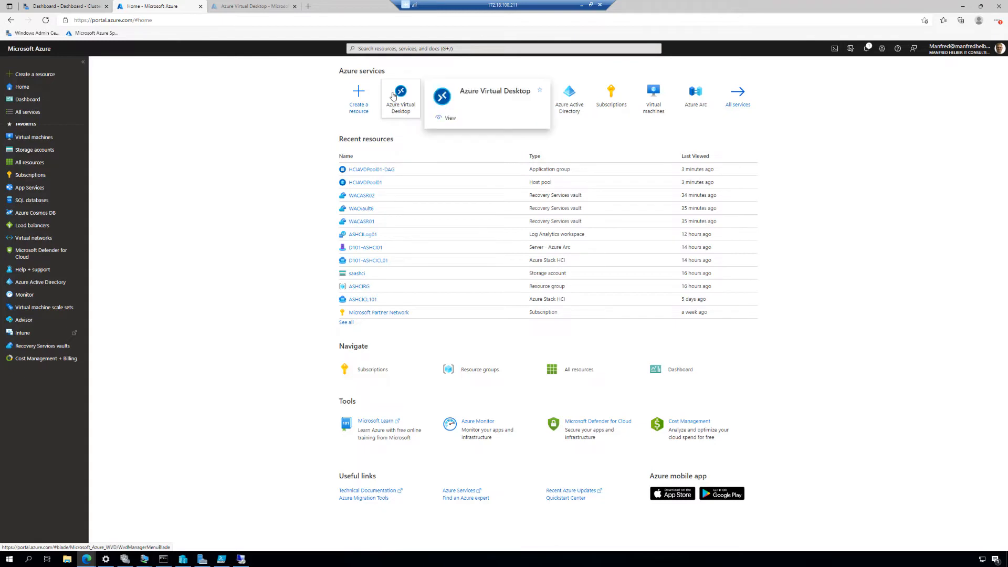
{"action": "left_click", "coordinate": [376, 49]}
{"action": "type", "text": "azure"}
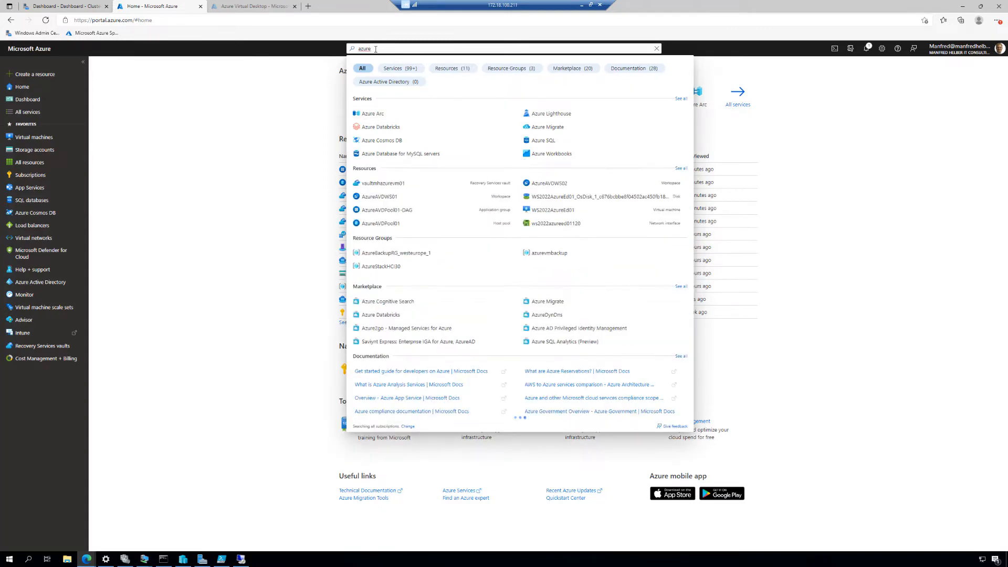
{"action": "type", "text": " virt"}
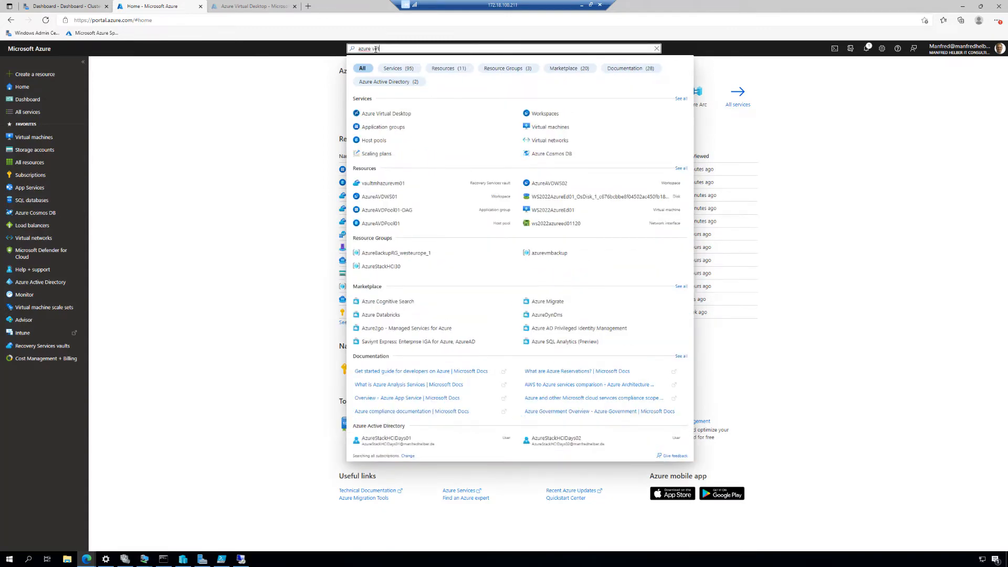
{"action": "left_click", "coordinate": [407, 115]}
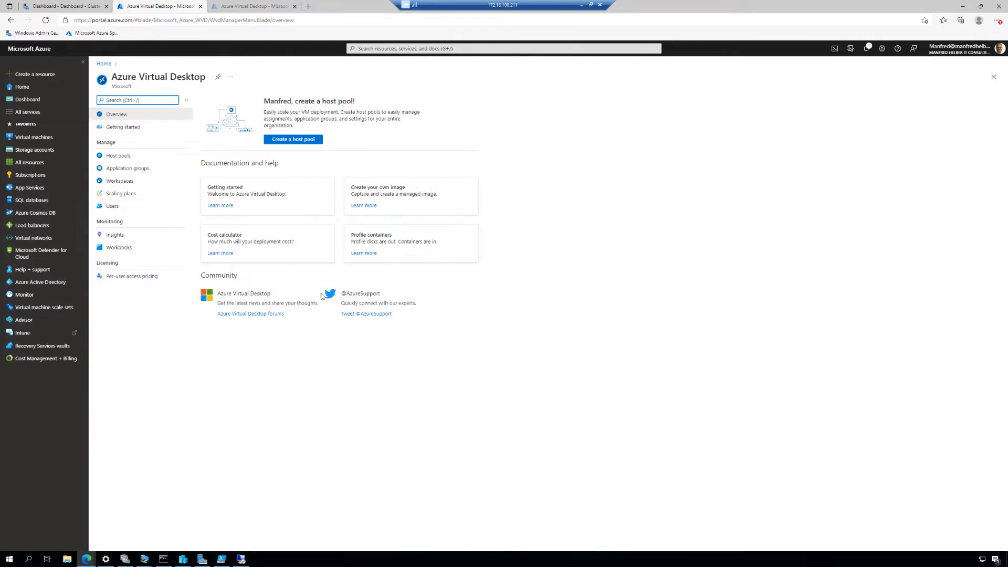
{"action": "left_click", "coordinate": [298, 141]}
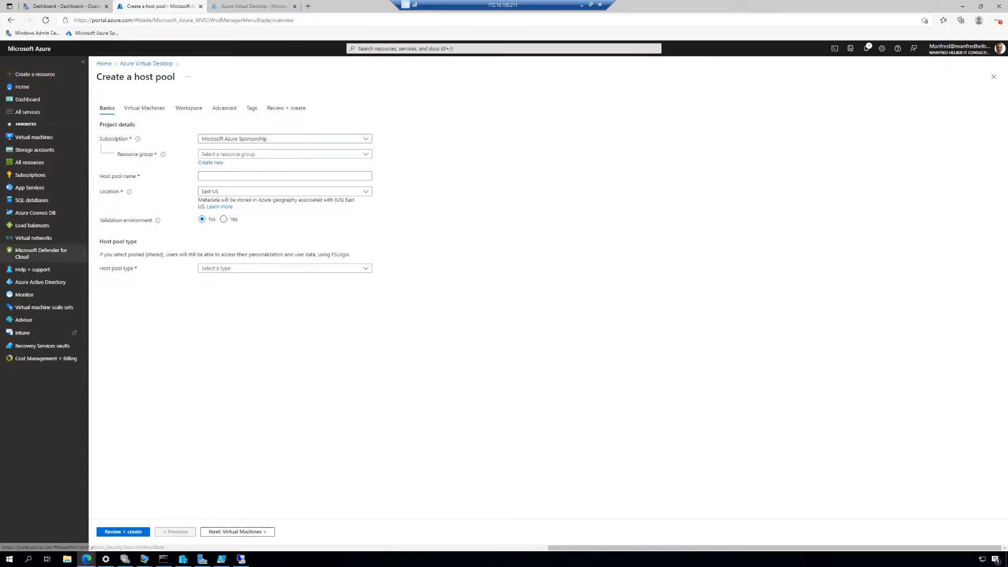
Step: Assign the host pool to the Microsoft Azure Sponsorship subscription and the ASHCIRG resource group
{"action": "mouse_move", "coordinate": [41, 253]}
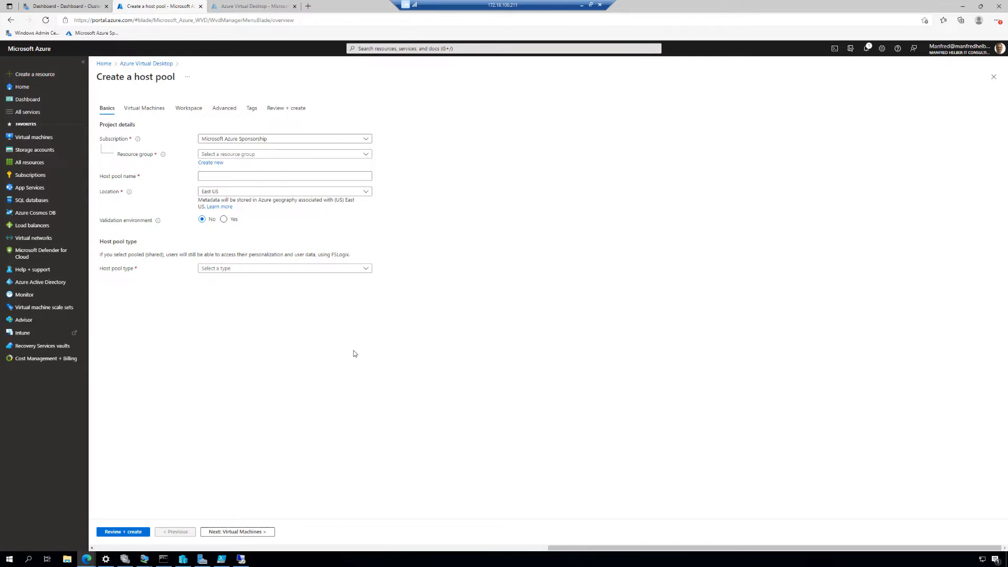
{"action": "left_click", "coordinate": [367, 141]}
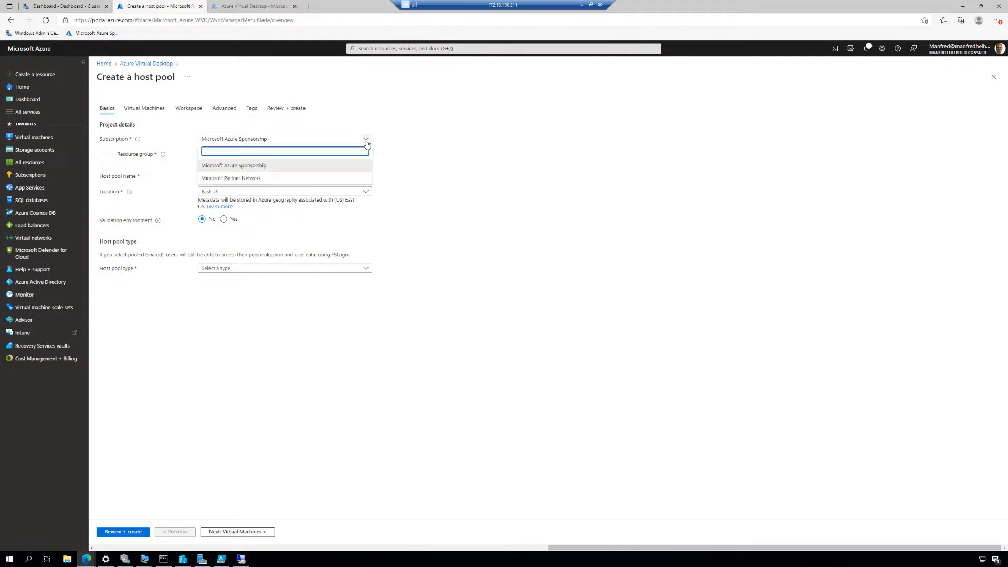
{"action": "left_click", "coordinate": [266, 178]}
{"action": "left_click", "coordinate": [275, 140]}
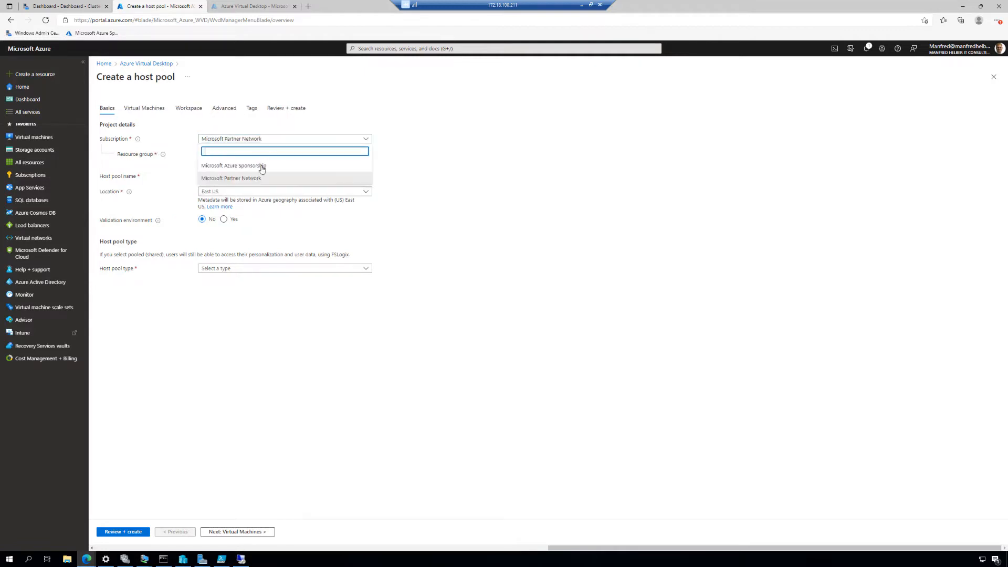
{"action": "left_click", "coordinate": [262, 168]}
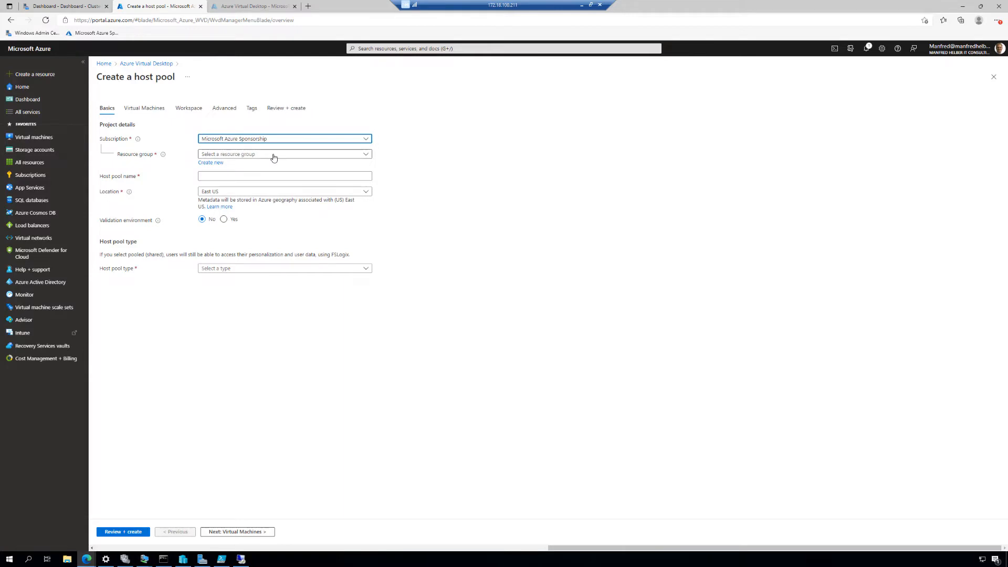
{"action": "left_click", "coordinate": [273, 156]}
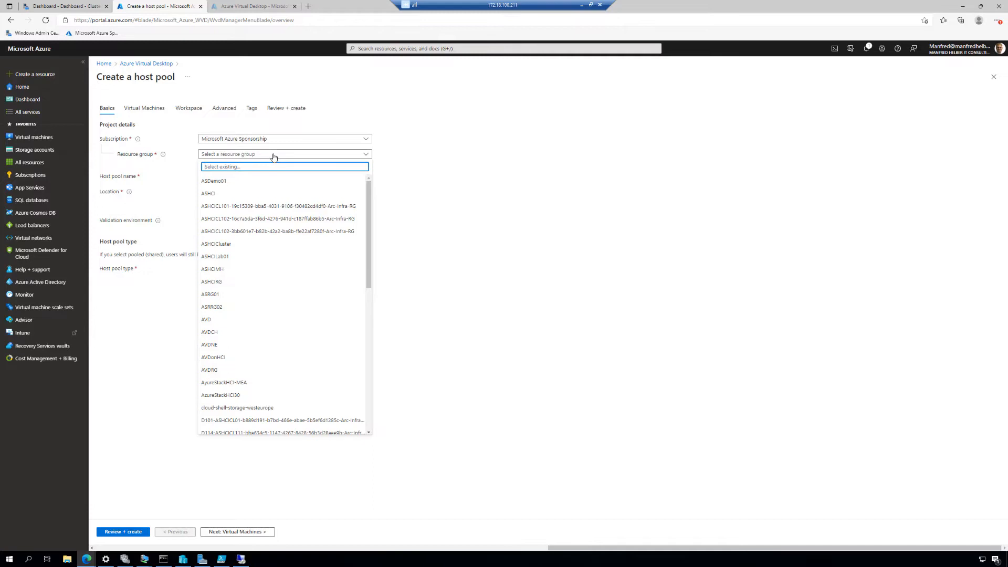
{"action": "left_click", "coordinate": [226, 284]}
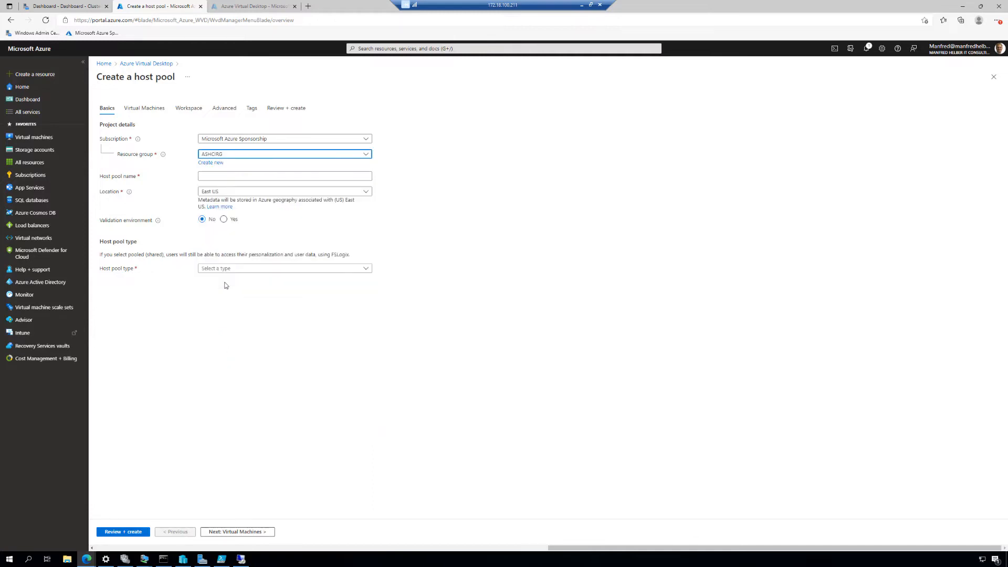
Step: Name the host pool ASHCIAVD03 and set its location to West Europe
{"action": "left_click", "coordinate": [222, 176]}
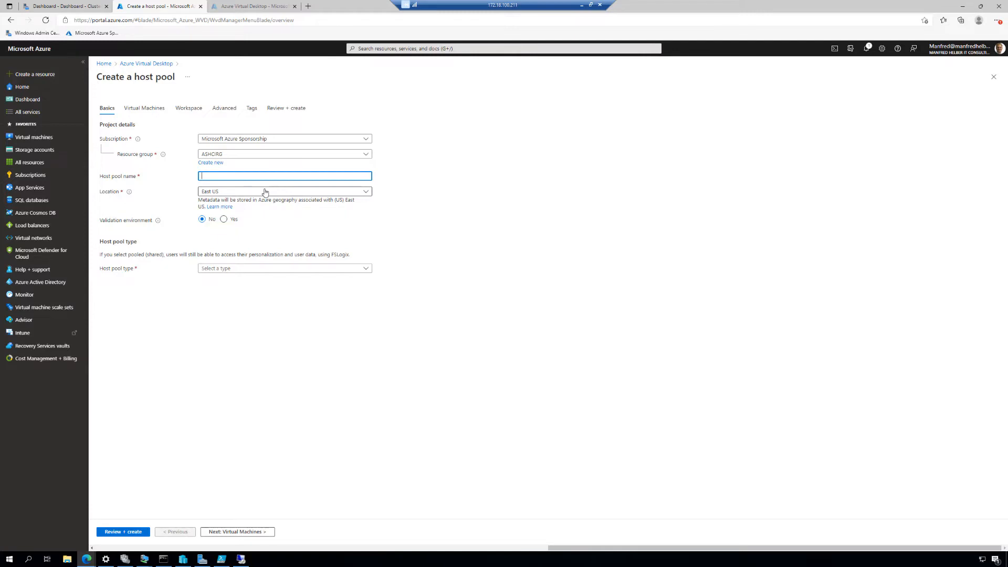
{"action": "type", "text": "ASHCIAVD03"}
{"action": "left_click", "coordinate": [265, 192]}
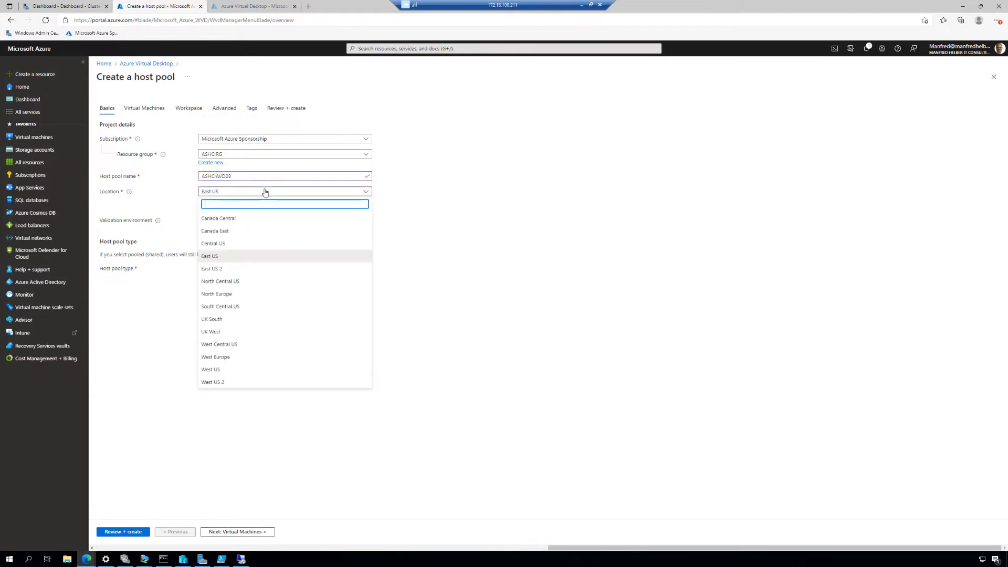
{"action": "left_click", "coordinate": [218, 357]}
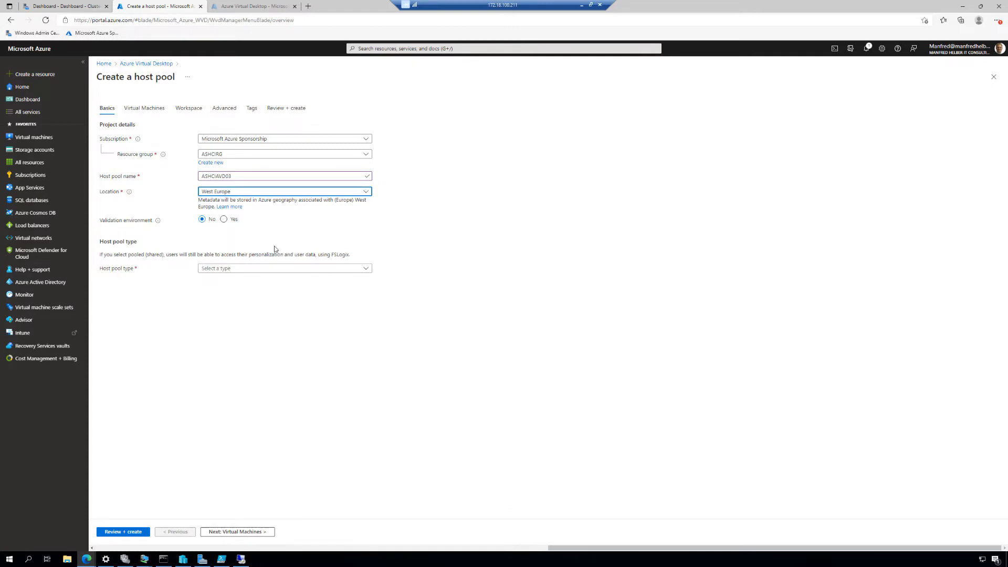
Step: Make the host pool Pooled with Depth-first load balancing and a max session limit of 10
{"action": "left_click", "coordinate": [246, 271]}
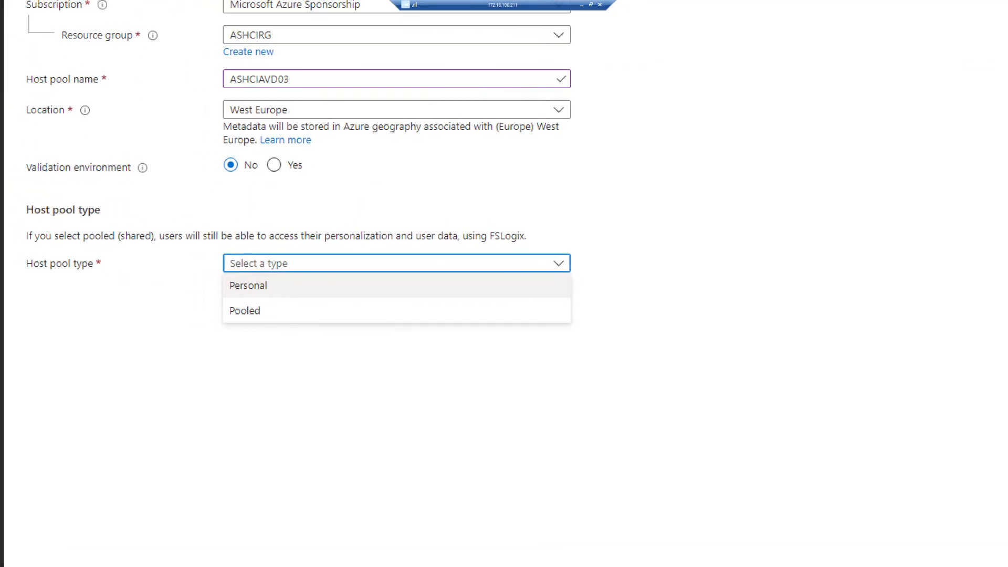
{"action": "mouse_move", "coordinate": [221, 273]}
{"action": "left_mouse_down"}
{"action": "mouse_move", "coordinate": [283, 314]}
{"action": "mouse_move", "coordinate": [330, 326]}
{"action": "left_mouse_up"}
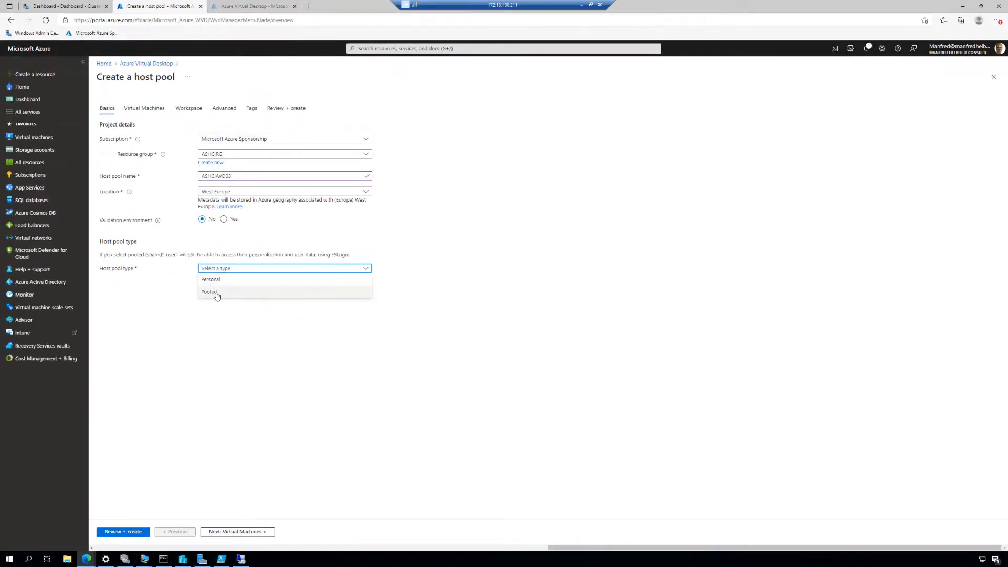
{"action": "left_click", "coordinate": [211, 292]}
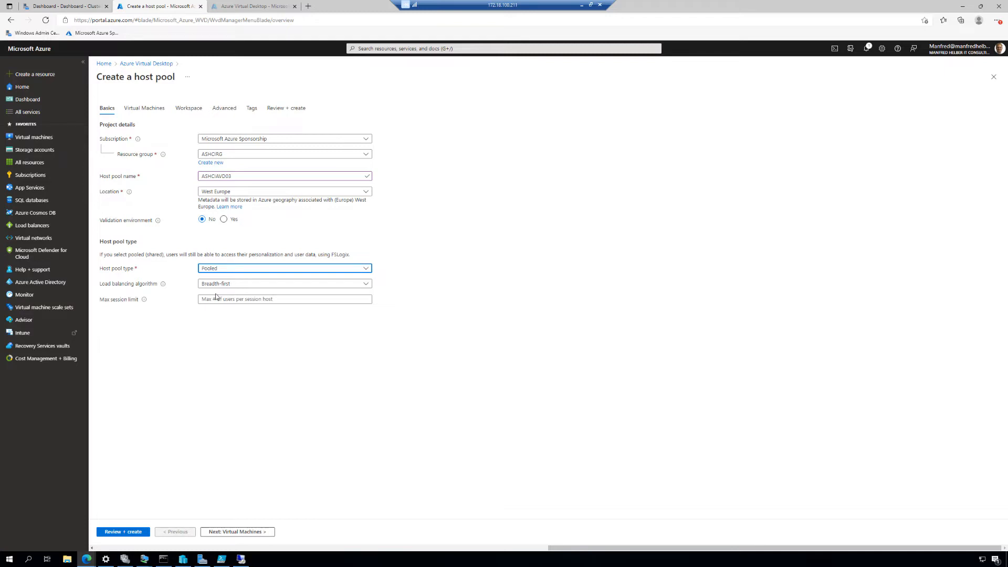
{"action": "left_click", "coordinate": [240, 284]}
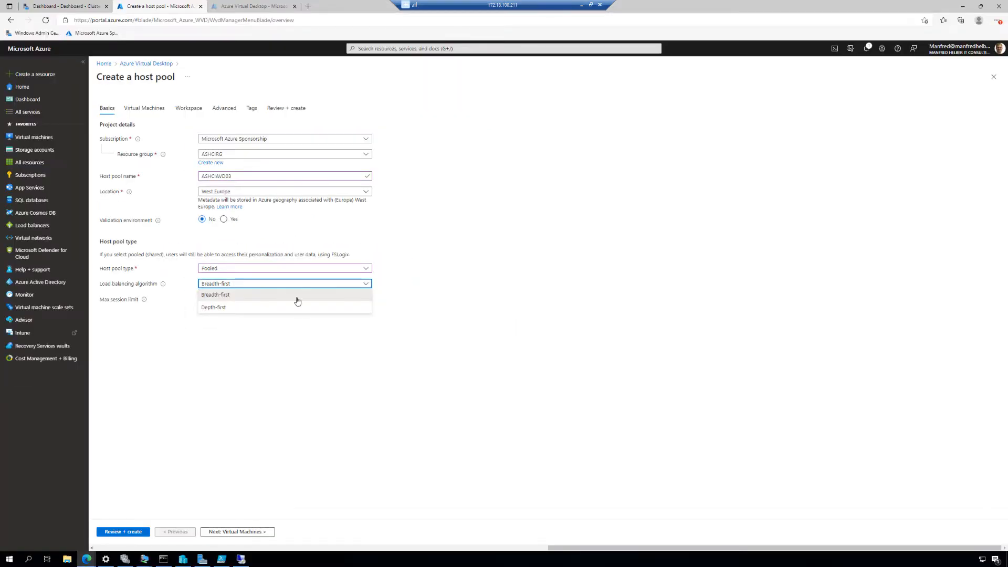
{"action": "left_click", "coordinate": [259, 309]}
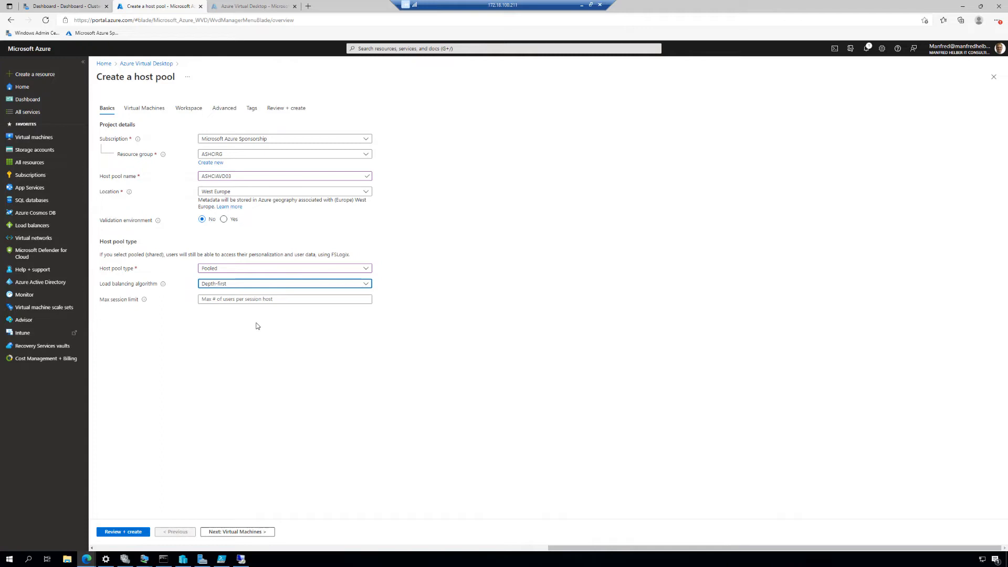
{"action": "left_click", "coordinate": [234, 299]}
{"action": "type", "text": "10"}
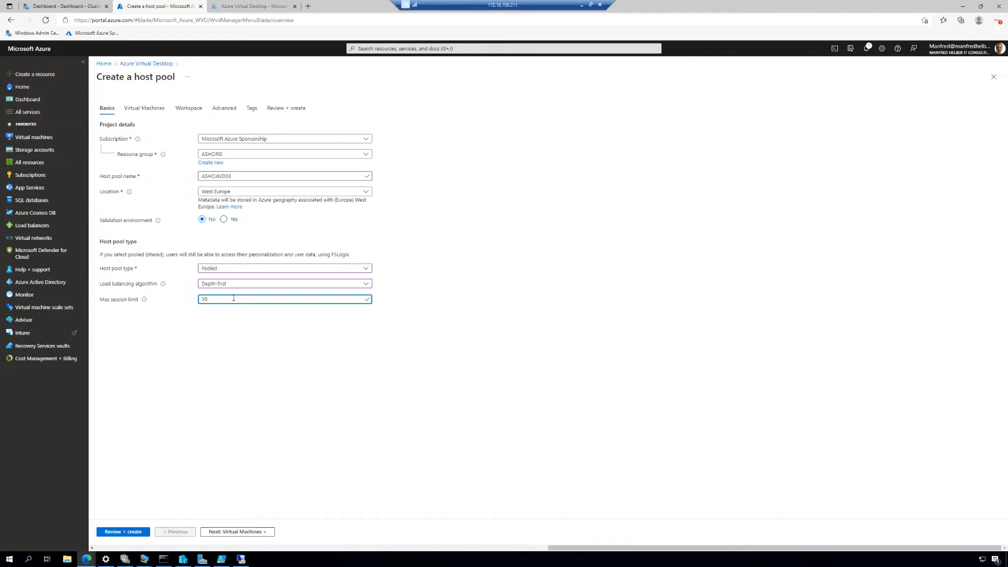
Step: Keep adding Azure virtual machines set to No and proceed to the host pool's workspace settings
{"action": "left_click", "coordinate": [249, 532]}
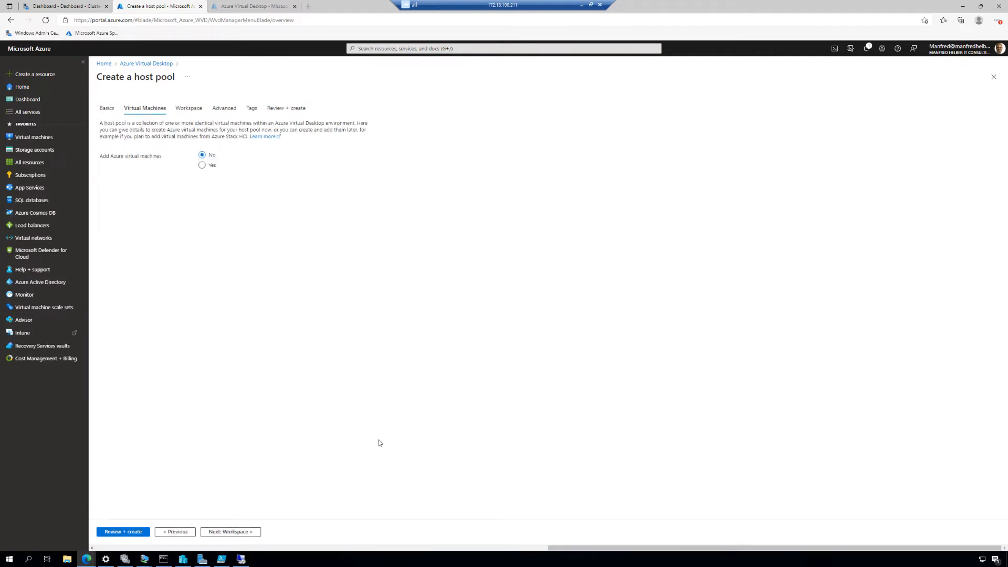
{"action": "key", "text": "ctrl+1"}
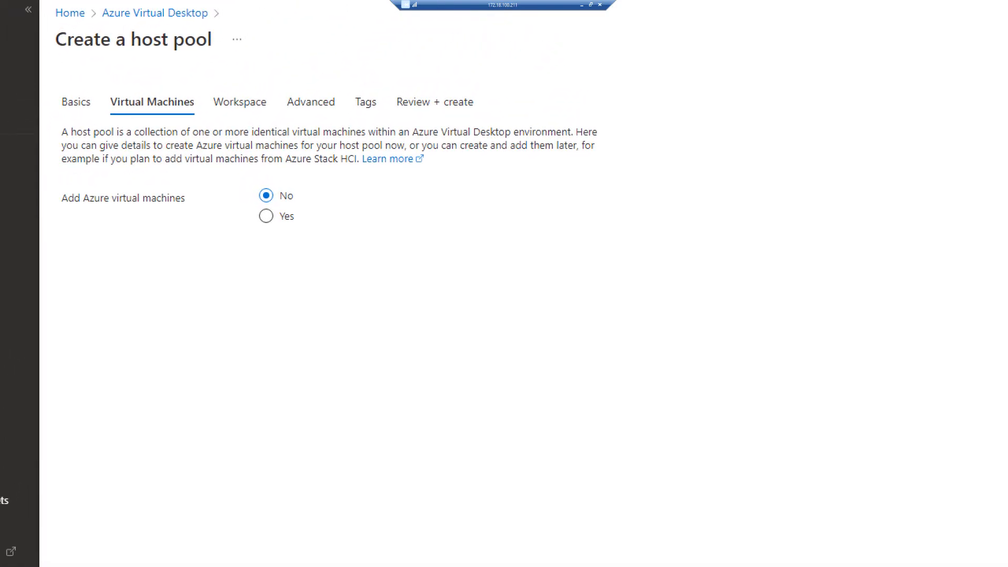
{"action": "mouse_move", "coordinate": [54, 169]}
{"action": "left_mouse_down"}
{"action": "mouse_move", "coordinate": [204, 234]}
{"action": "mouse_move", "coordinate": [385, 242]}
{"action": "left_mouse_up"}
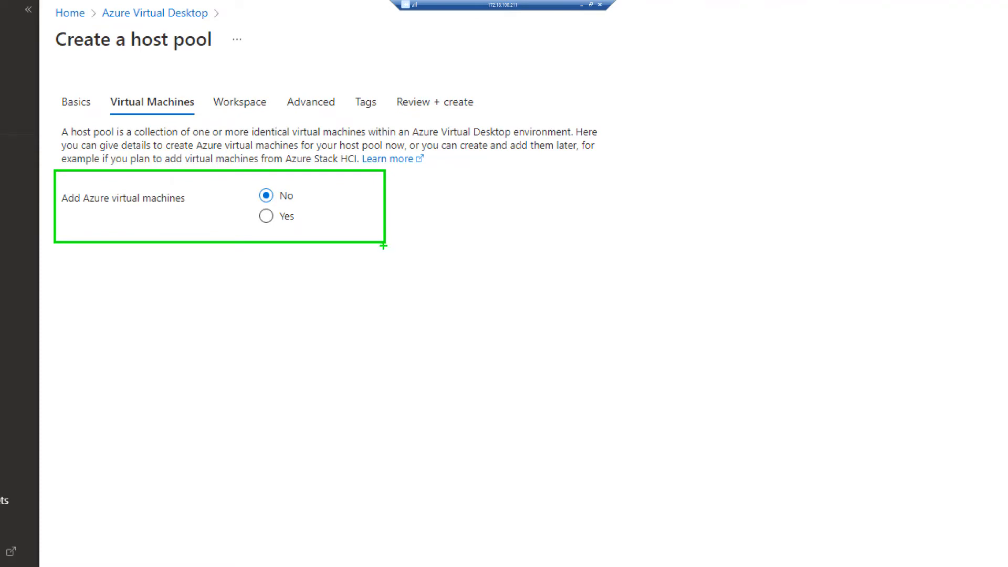
{"action": "key", "text": "Escape"}
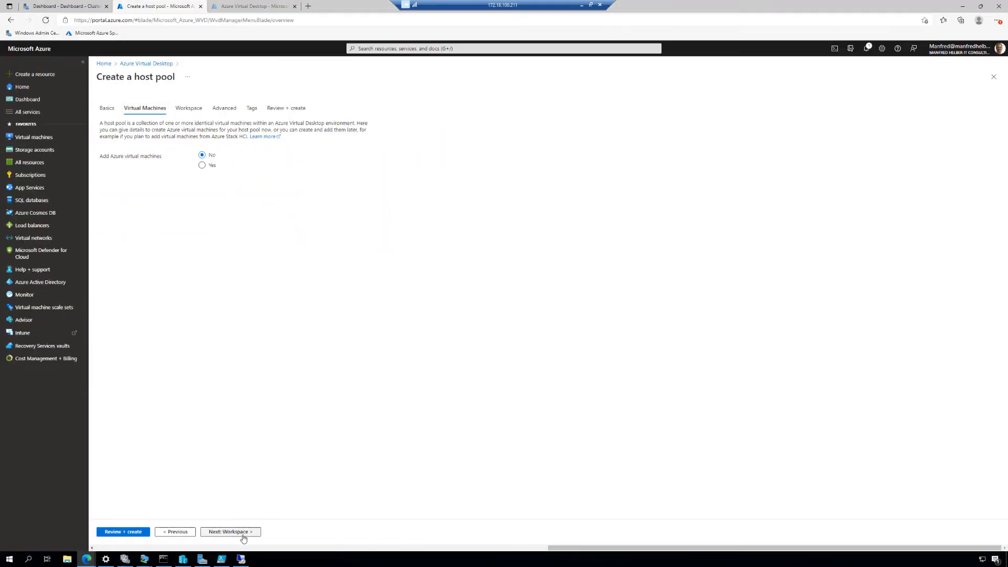
{"action": "left_click", "coordinate": [243, 536]}
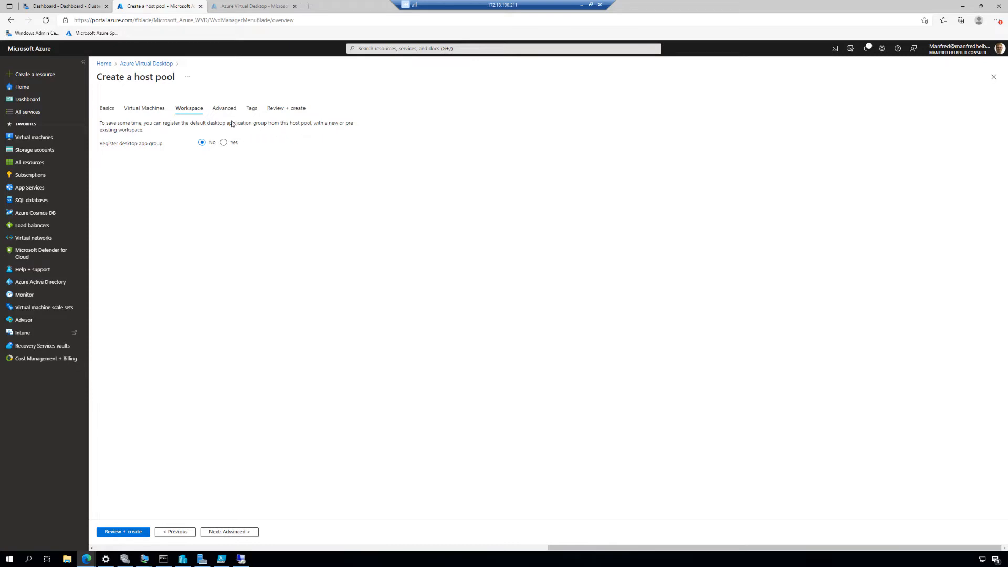
Step: Register the desktop app group to a new workspace named ASHCIAVDWS03
{"action": "left_click", "coordinate": [224, 142]}
{"action": "left_click", "coordinate": [242, 163]}
{"action": "left_click", "coordinate": [243, 161]}
{"action": "left_click", "coordinate": [203, 144]}
{"action": "left_click", "coordinate": [225, 143]}
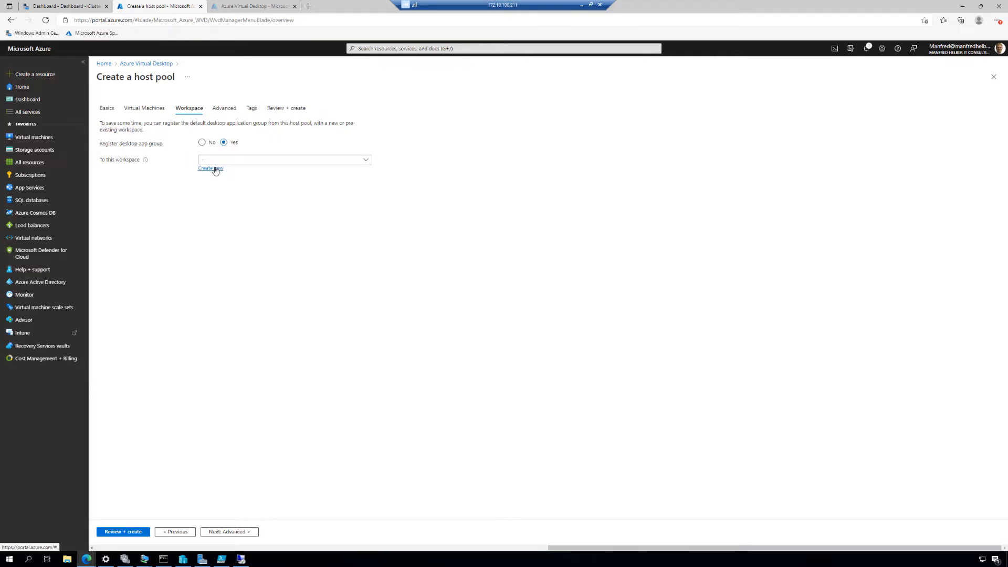
{"action": "left_click", "coordinate": [216, 169]}
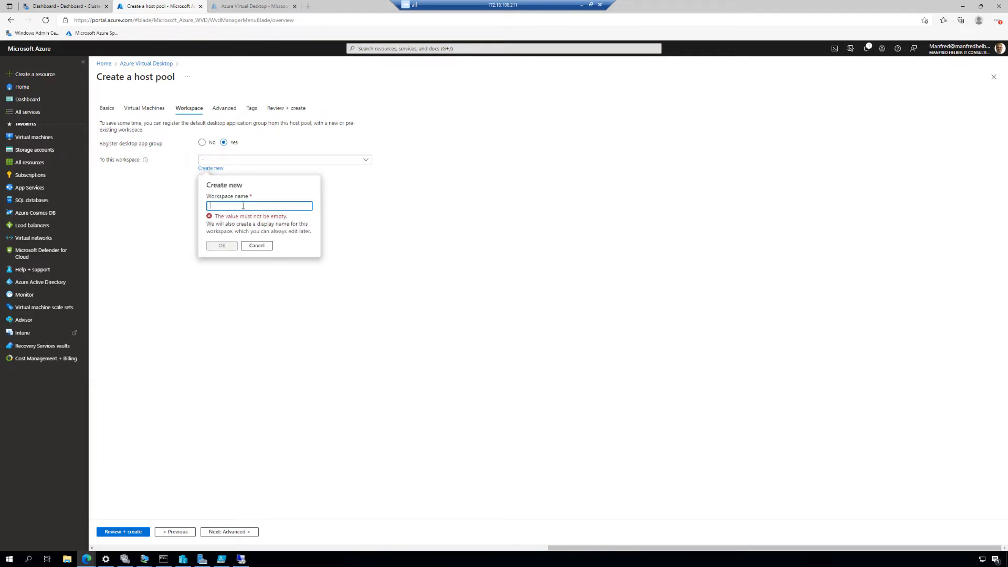
{"action": "type", "text": "ASHCIAVDWS"}
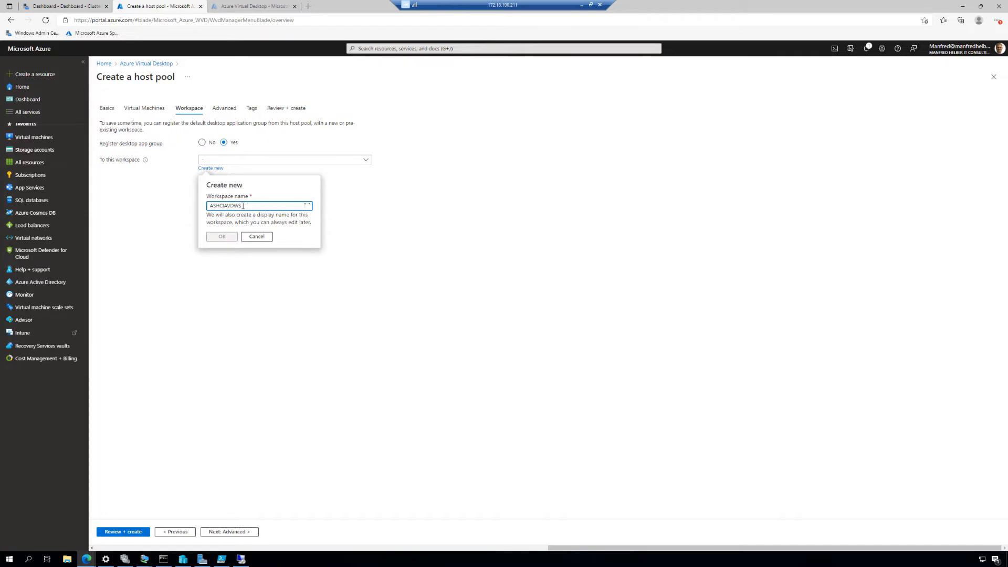
{"action": "type", "text": "0103"}
{"action": "left_click", "coordinate": [222, 237]}
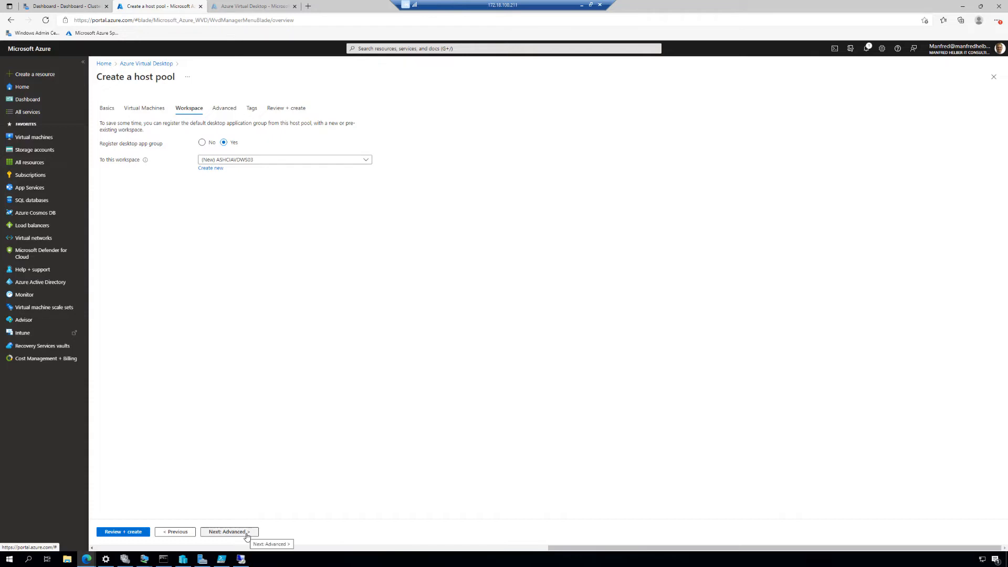
Step: Skip diagnostics settings and tags, review the host pool configuration and create the host pool
{"action": "left_click", "coordinate": [229, 532]}
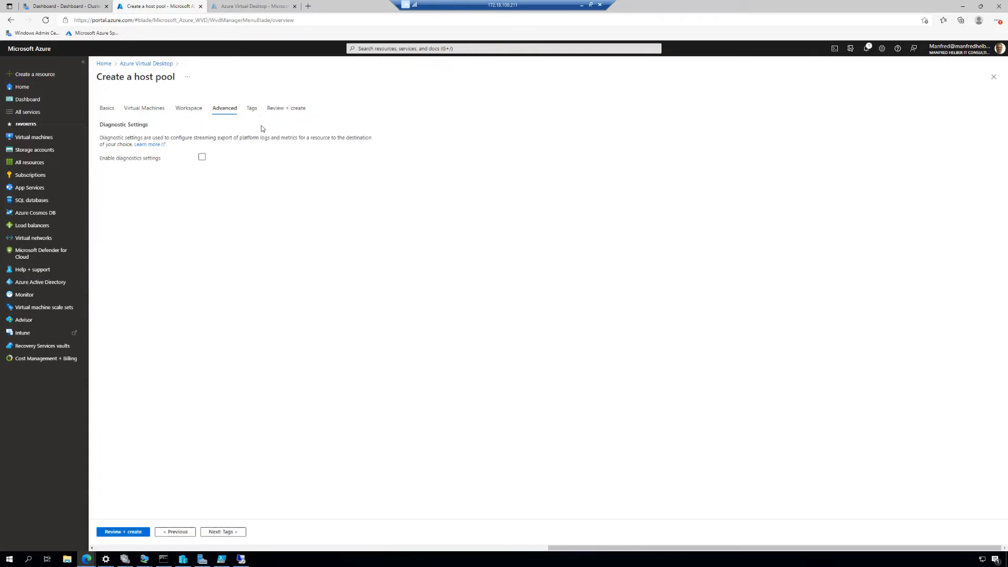
{"action": "left_click", "coordinate": [222, 532]}
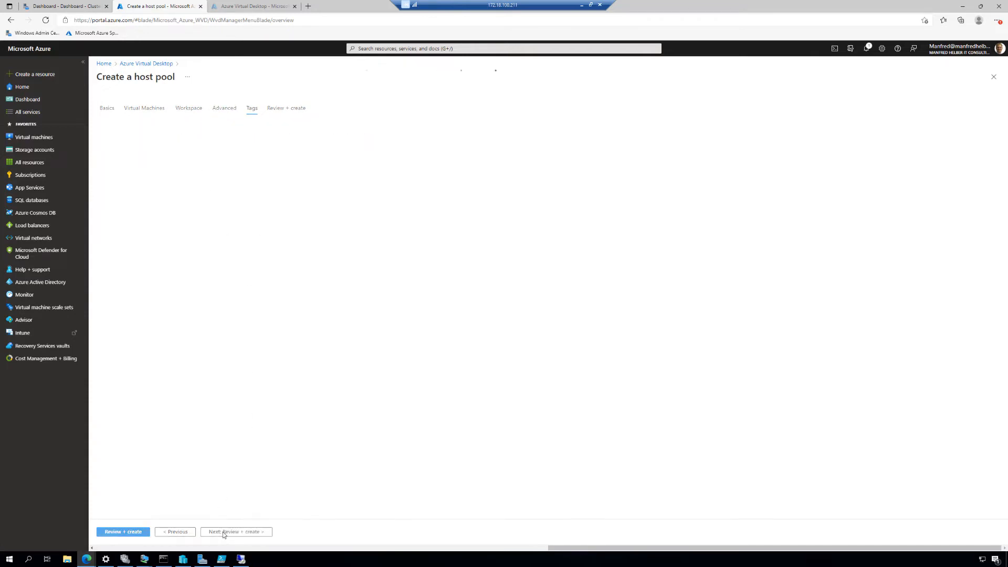
{"action": "left_click", "coordinate": [222, 532]}
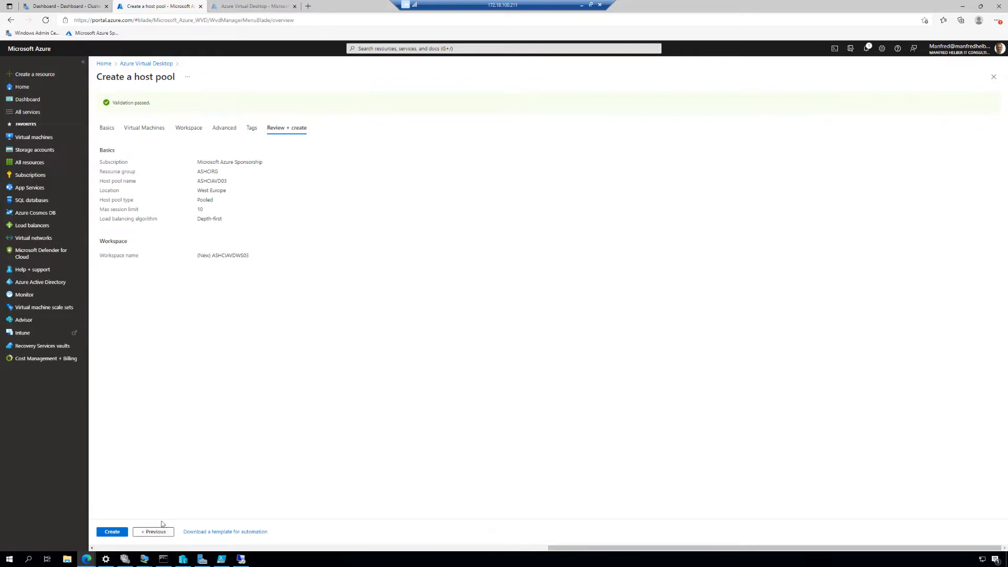
{"action": "left_click", "coordinate": [113, 533]}
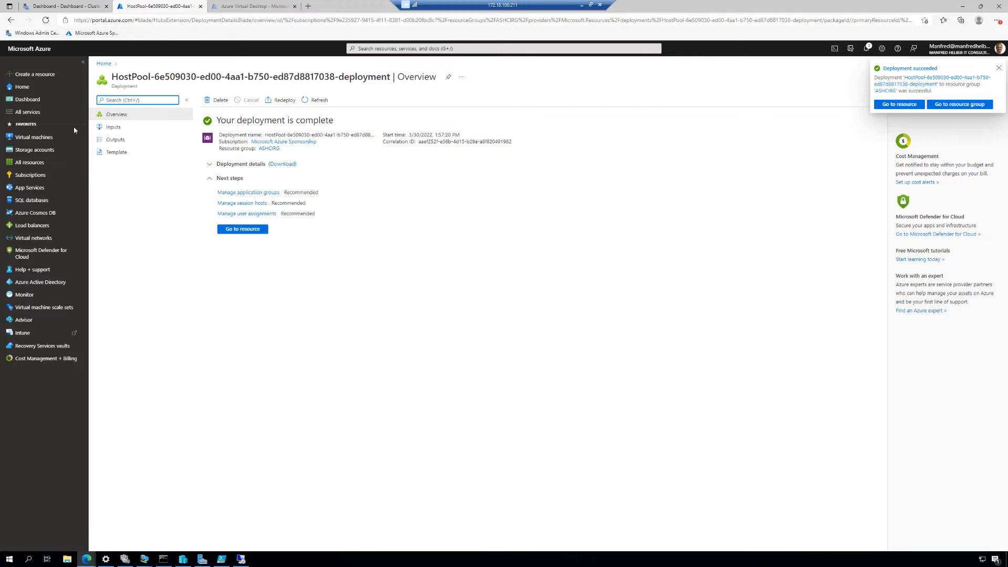
Step: Switch to Windows Admin Center, open the cluster's virtual machine inventory and start a VM Connect session to Win11AVDVM01
{"action": "left_click", "coordinate": [78, 8]}
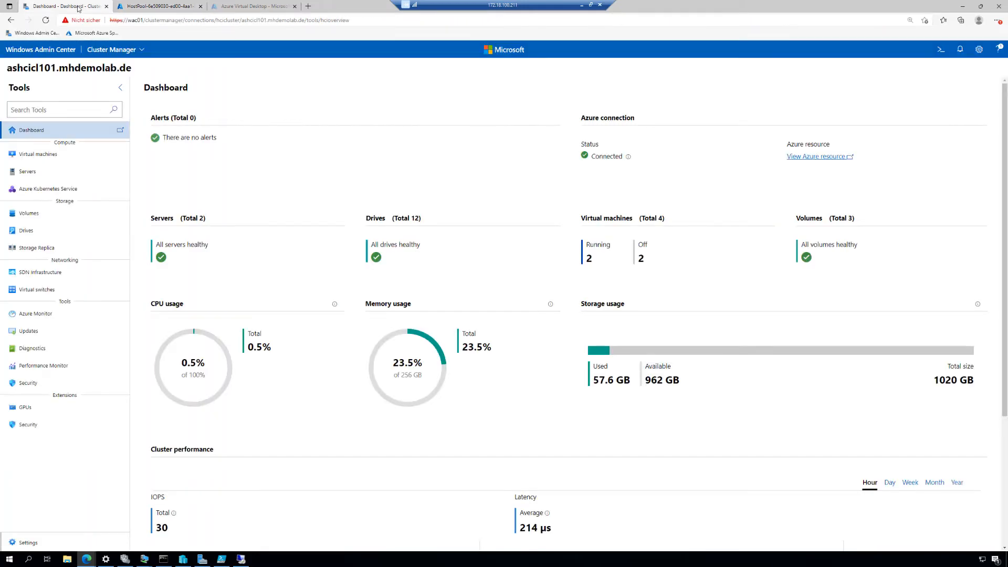
{"action": "left_click", "coordinate": [46, 156]}
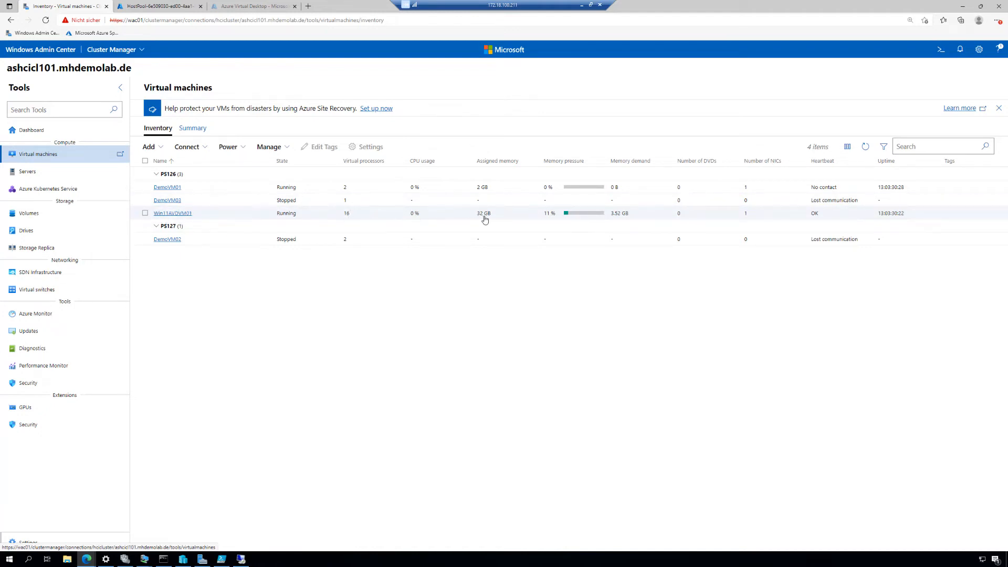
{"action": "left_click", "coordinate": [146, 213]}
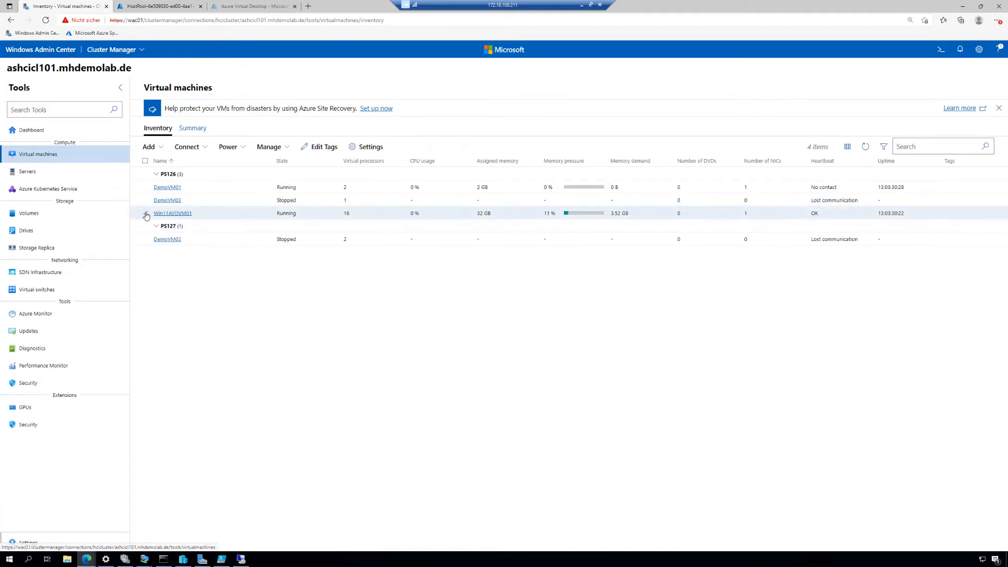
{"action": "left_click", "coordinate": [212, 149]}
{"action": "left_click", "coordinate": [210, 166]}
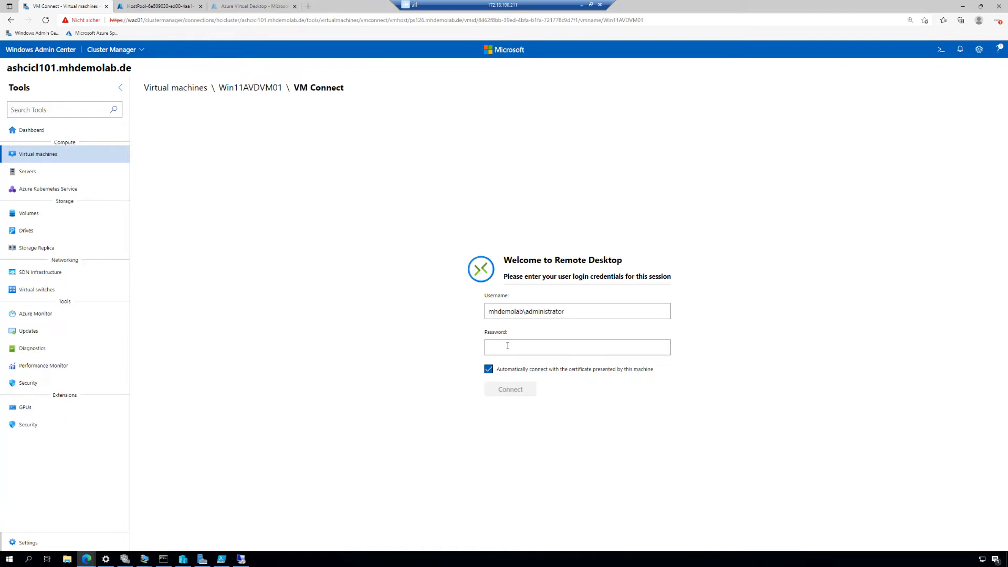
Step: Enter the administrator account's password and connect to the Win11AVDVM01 remote desktop
{"action": "type", "text": "••••••••••••••"}
{"action": "key", "text": "Return"}
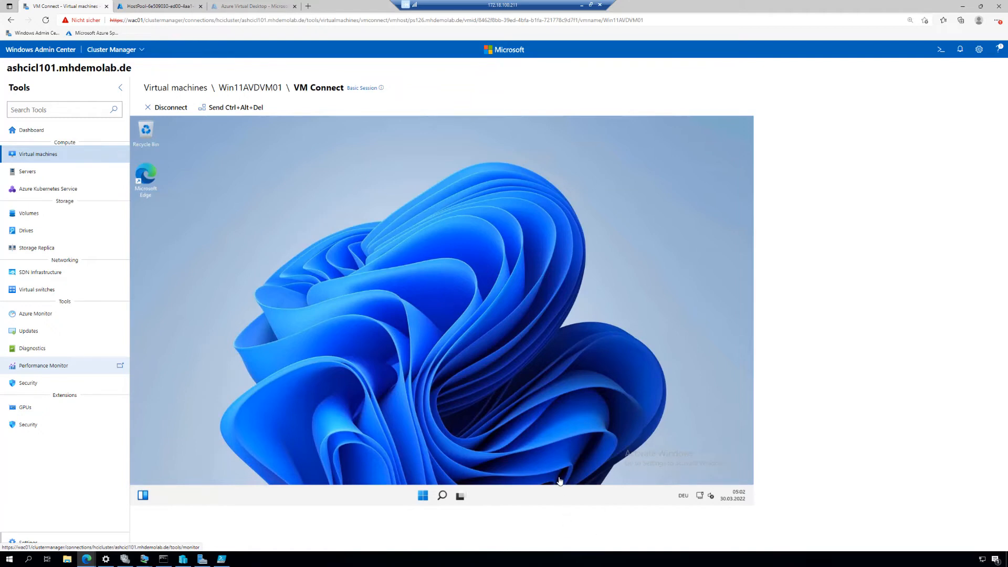
Step: Find Control Panel inside the virtual machine and open its Programs and Features list
{"action": "left_click", "coordinate": [424, 499]}
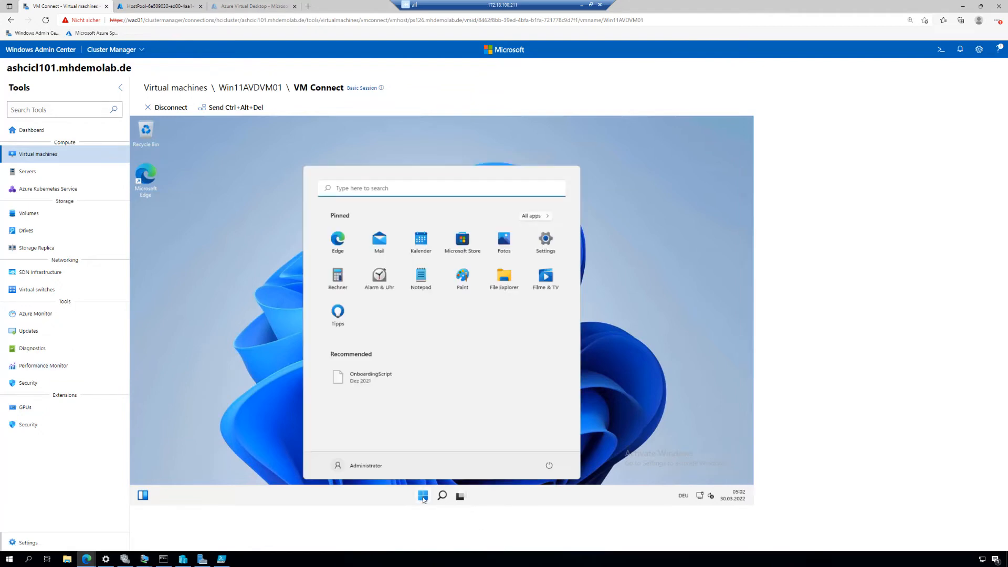
{"action": "left_click", "coordinate": [383, 187]}
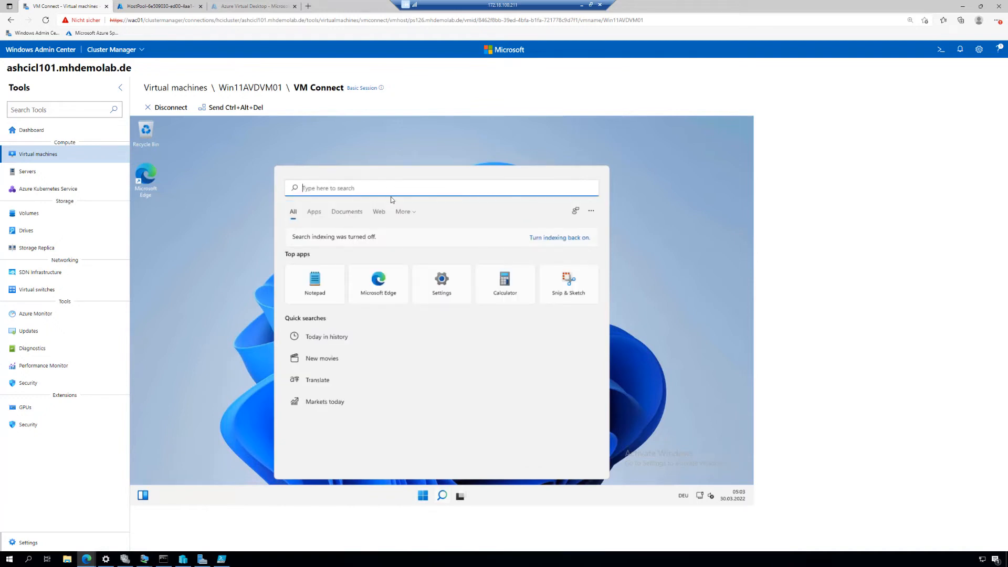
{"action": "type", "text": "control"}
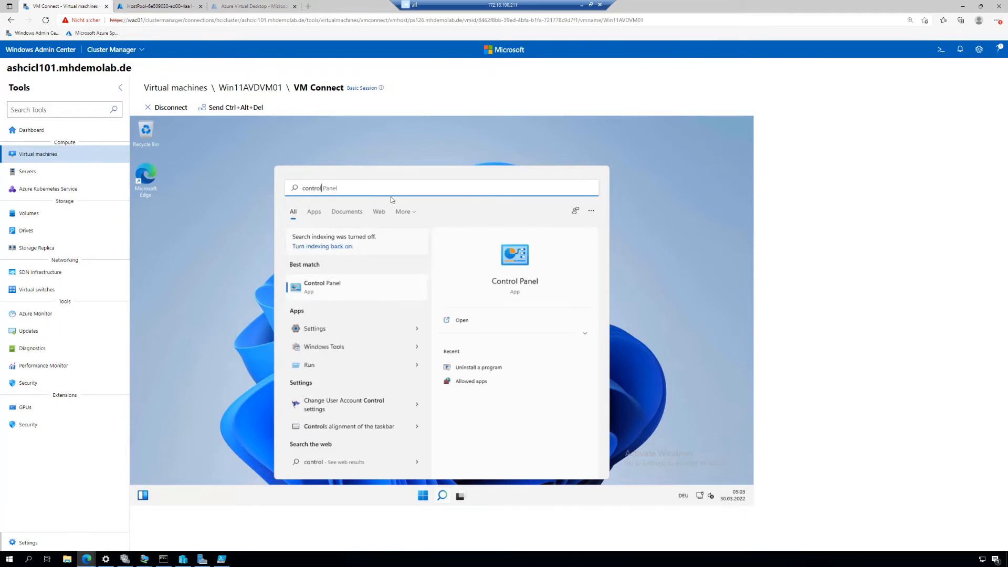
{"action": "left_click", "coordinate": [324, 287]}
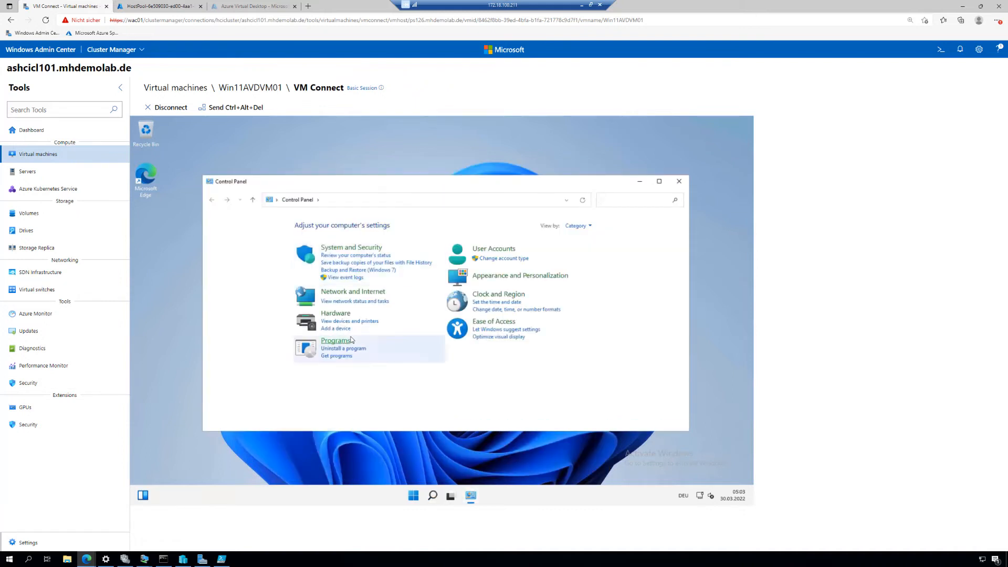
{"action": "left_click", "coordinate": [336, 340]}
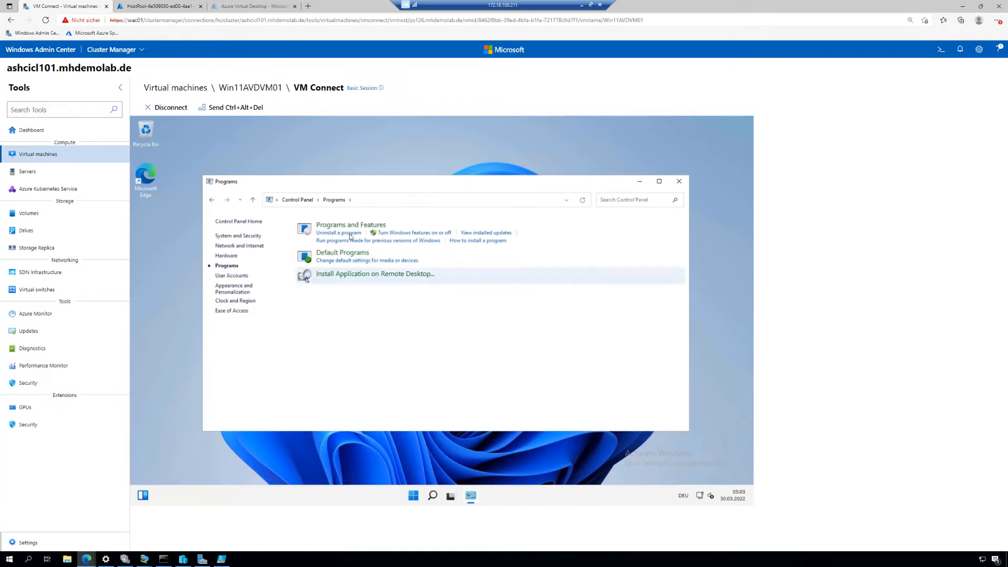
{"action": "left_click", "coordinate": [350, 228]}
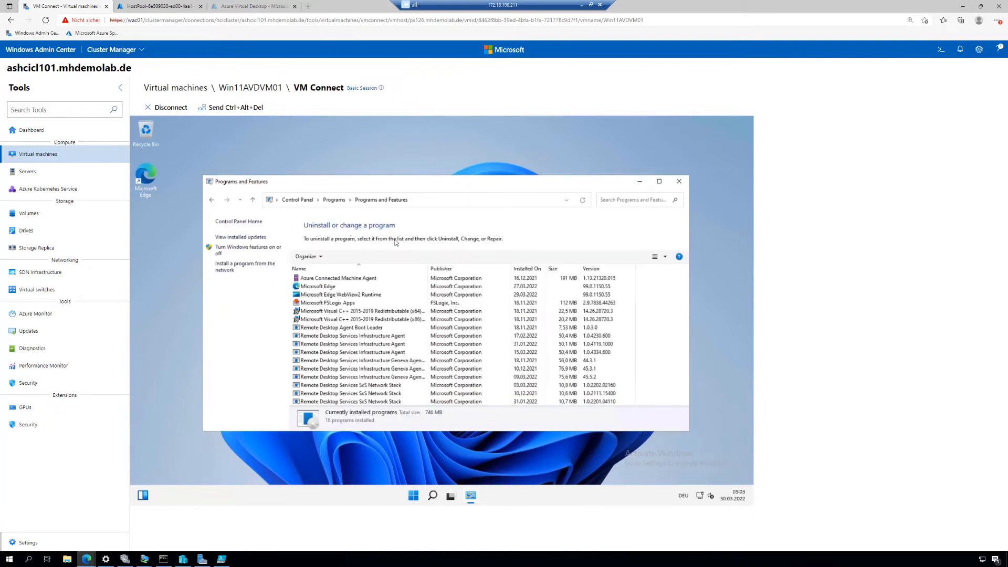
Step: Reposition and enlarge the Programs and Features window, then examine the Microsoft FSLogix Apps and Remote Desktop agent entries
{"action": "left_click_drag", "start_coordinate": [424, 181], "coordinate": [407, 158]}
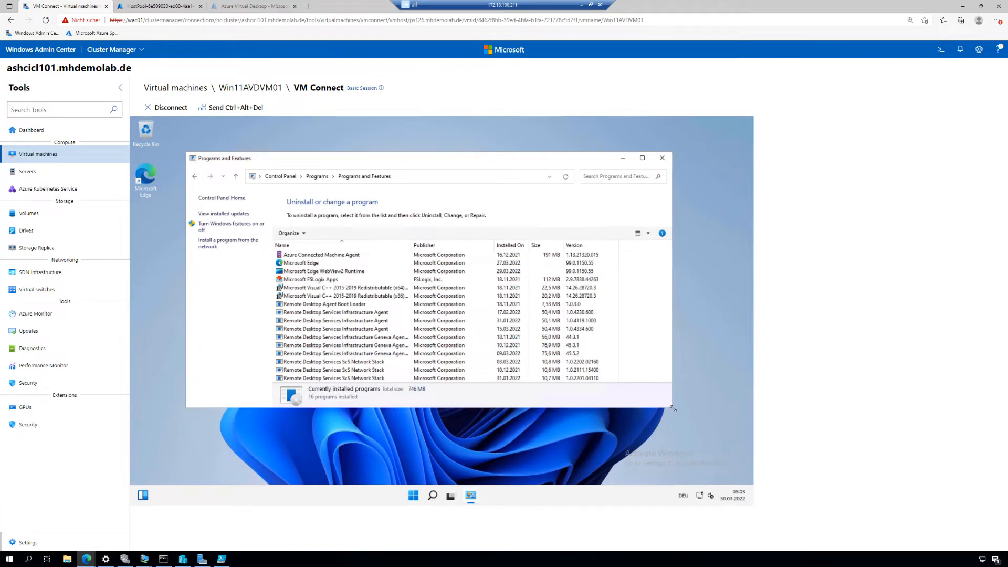
{"action": "left_click_drag", "start_coordinate": [671, 408], "coordinate": [686, 470]}
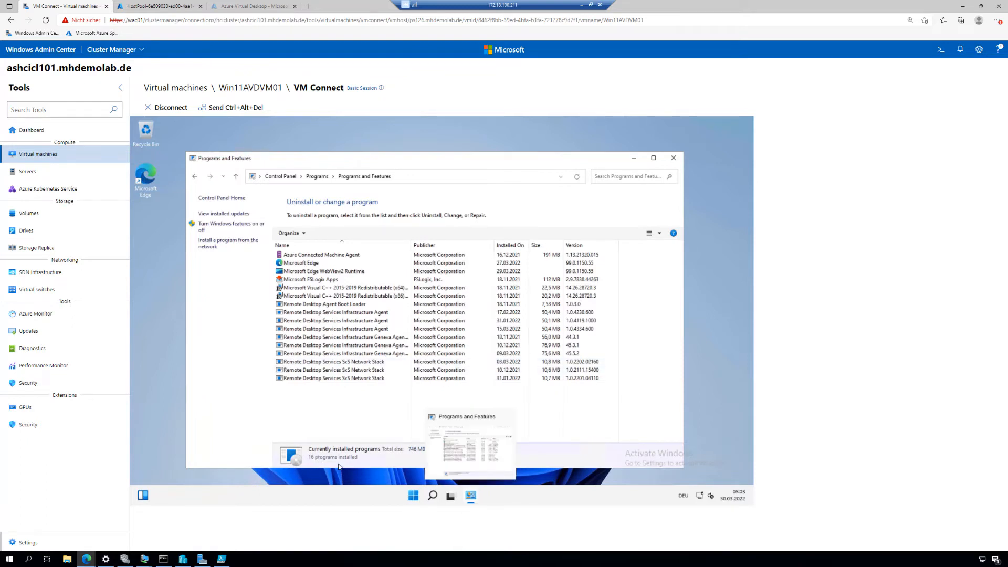
{"action": "left_click", "coordinate": [357, 502]}
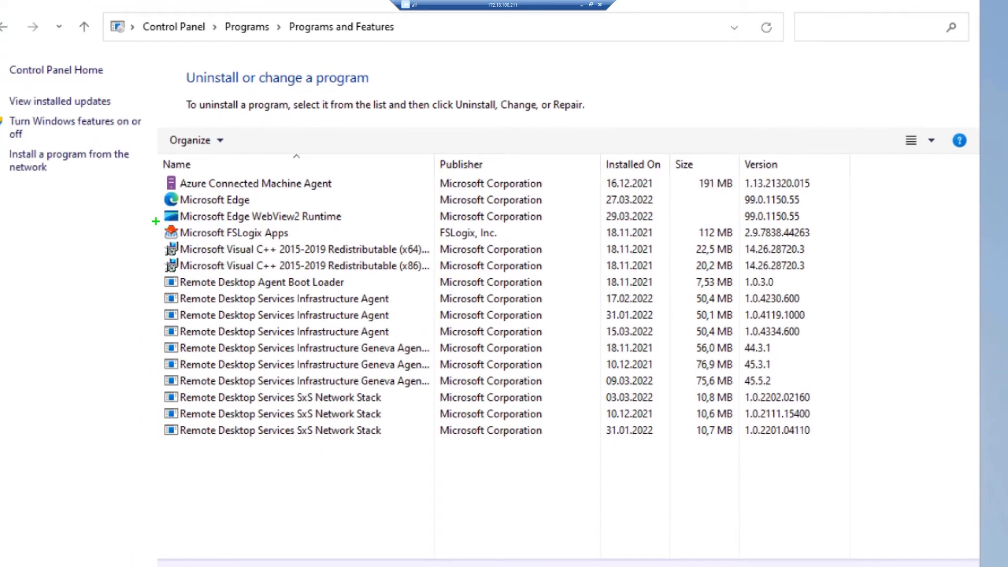
{"action": "left_click_drag", "start_coordinate": [156, 221], "coordinate": [318, 242]}
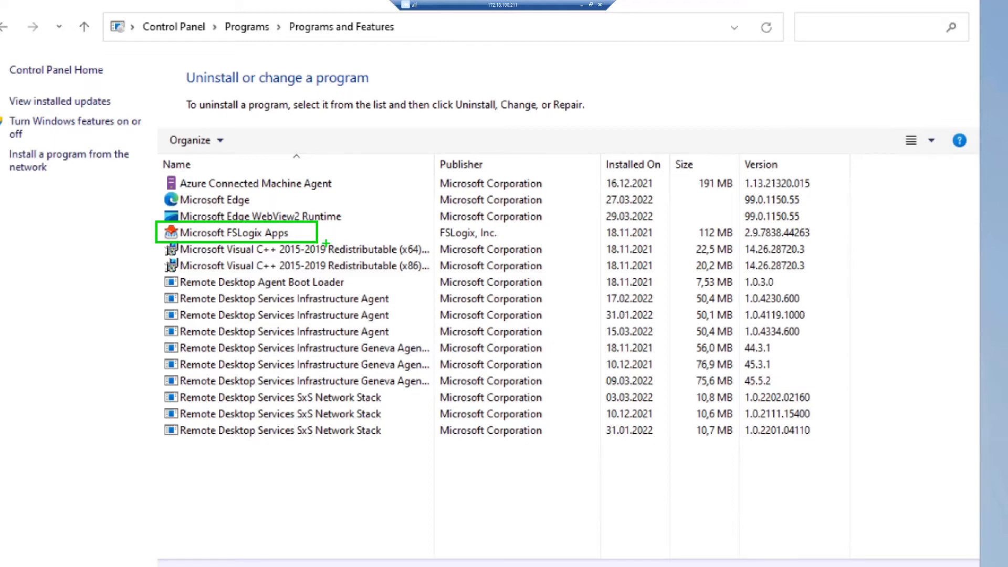
{"action": "key", "text": "r"}
{"action": "mouse_move", "coordinate": [147, 269]}
{"action": "left_mouse_down"}
{"action": "mouse_move", "coordinate": [349, 417]}
{"action": "mouse_move", "coordinate": [411, 449]}
{"action": "mouse_move", "coordinate": [431, 447]}
{"action": "left_mouse_up"}
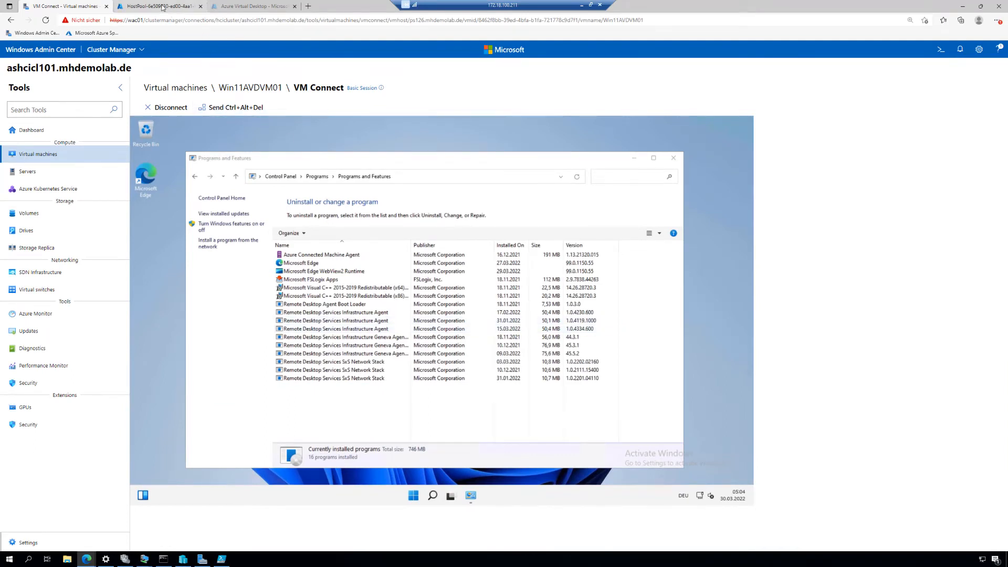
Step: Switch to the Azure portal and view the session hosts of the HCIAVDPool01 host pool in Azure Virtual Desktop
{"action": "left_click", "coordinate": [163, 7]}
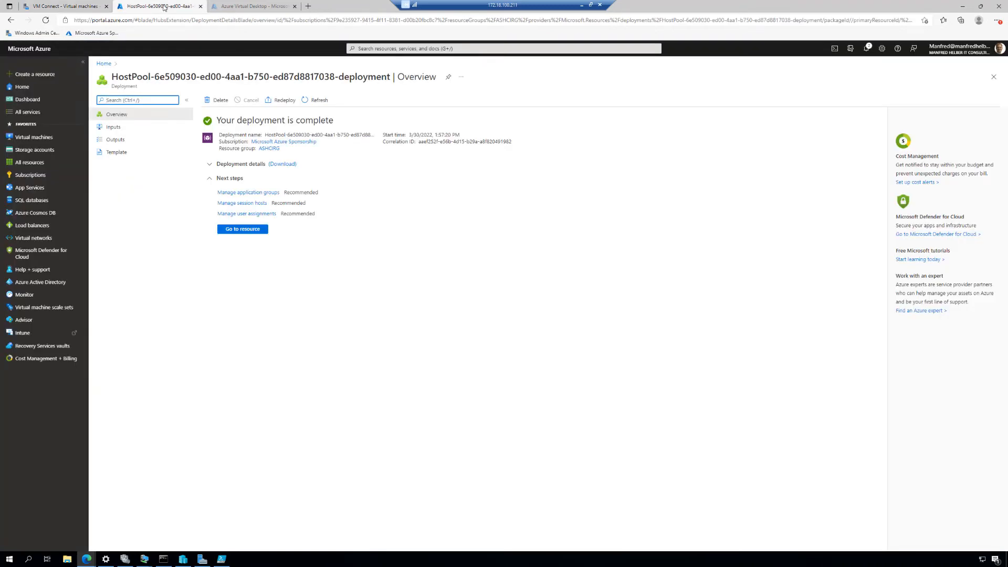
{"action": "left_click", "coordinate": [376, 48]}
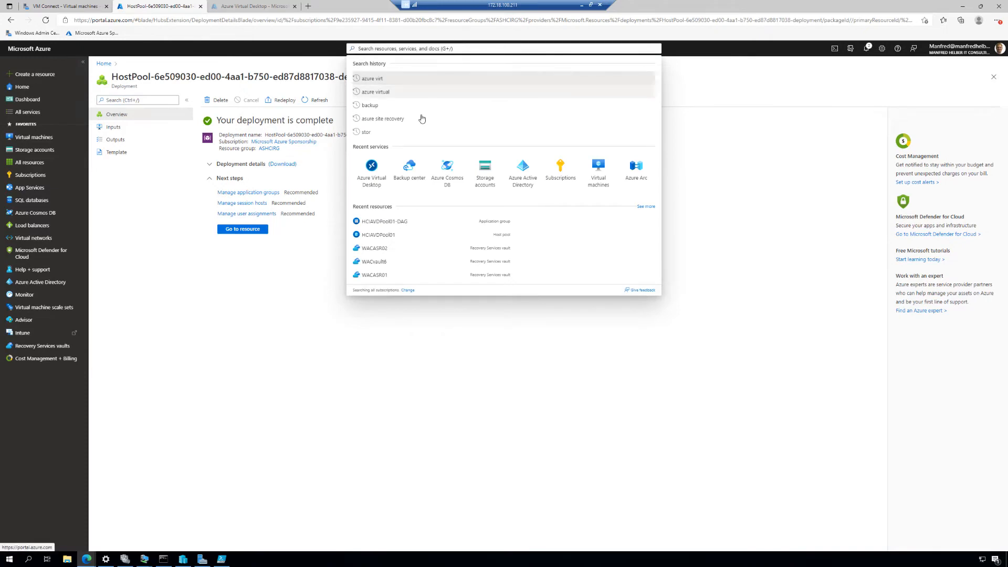
{"action": "left_click", "coordinate": [378, 167]}
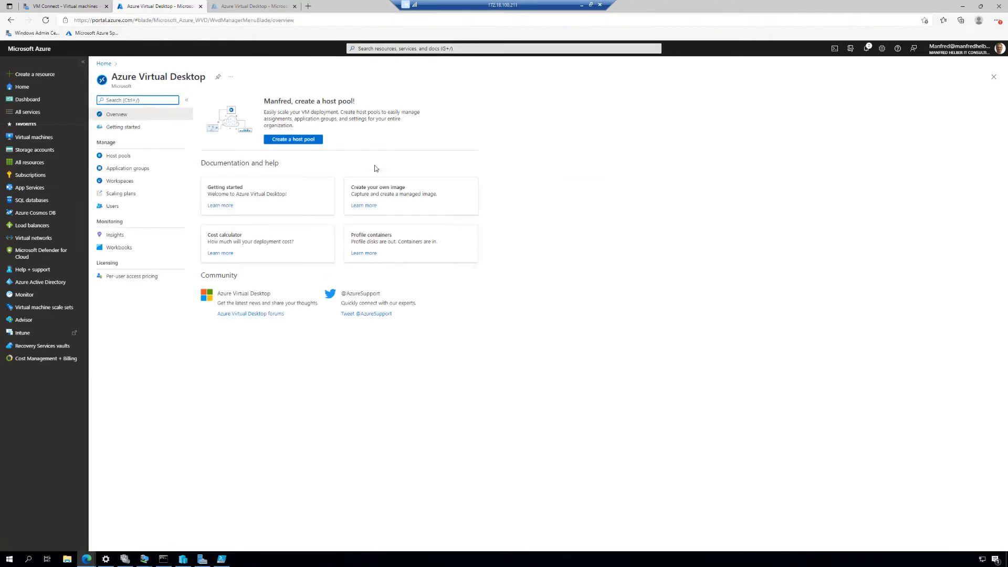
{"action": "left_click", "coordinate": [119, 156]}
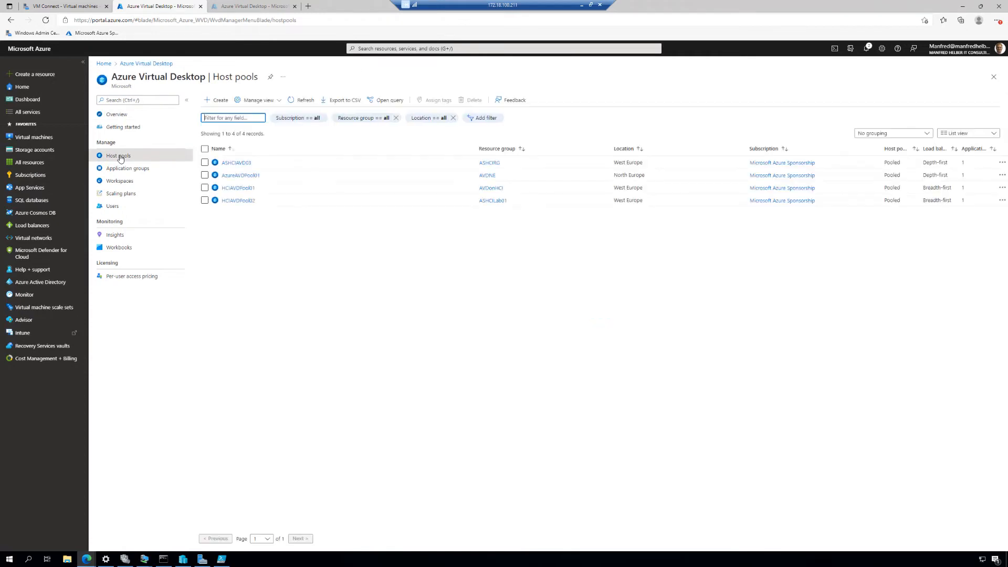
{"action": "left_click", "coordinate": [247, 190]}
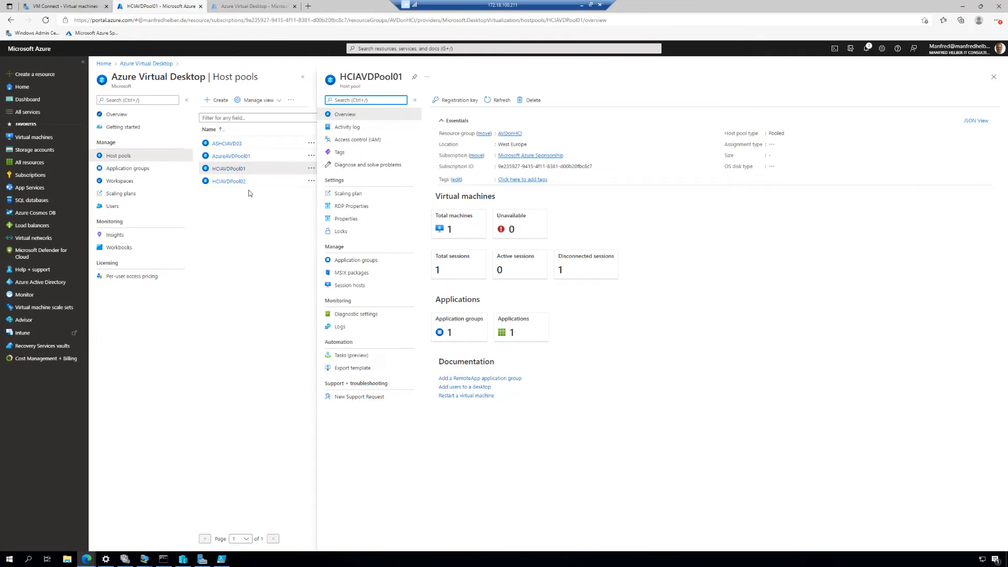
{"action": "left_click", "coordinate": [462, 227]}
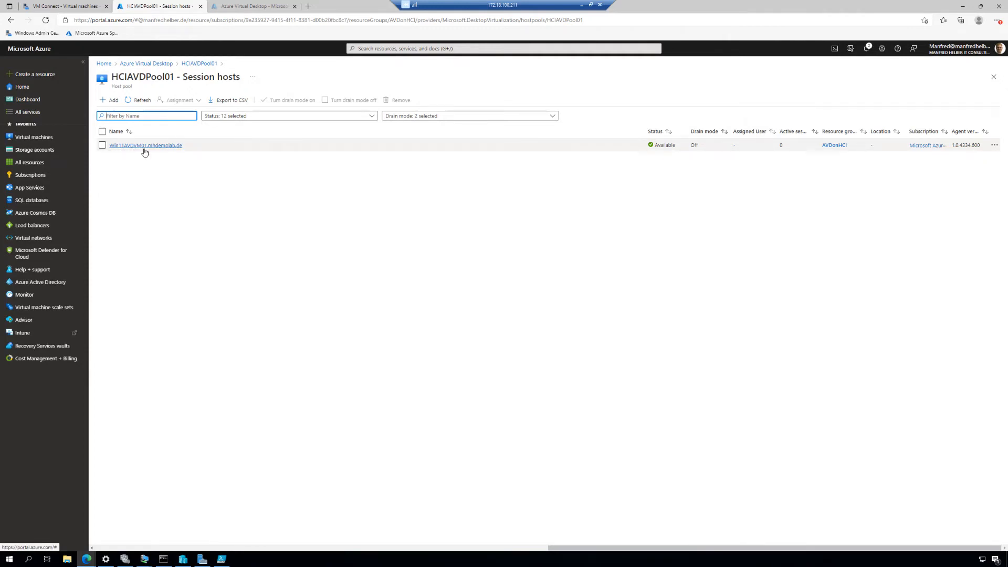
Step: Return to Windows Admin Center and open the cluster's Virtual machines tool in a separate browser tab
{"action": "left_click", "coordinate": [76, 9]}
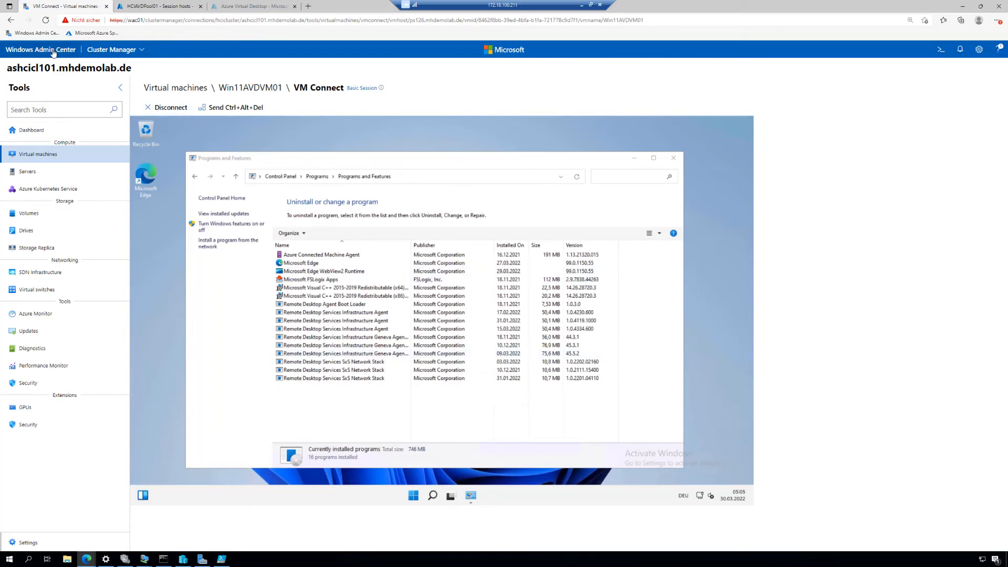
{"action": "right_click", "coordinate": [37, 153]}
{"action": "left_click", "coordinate": [68, 164]}
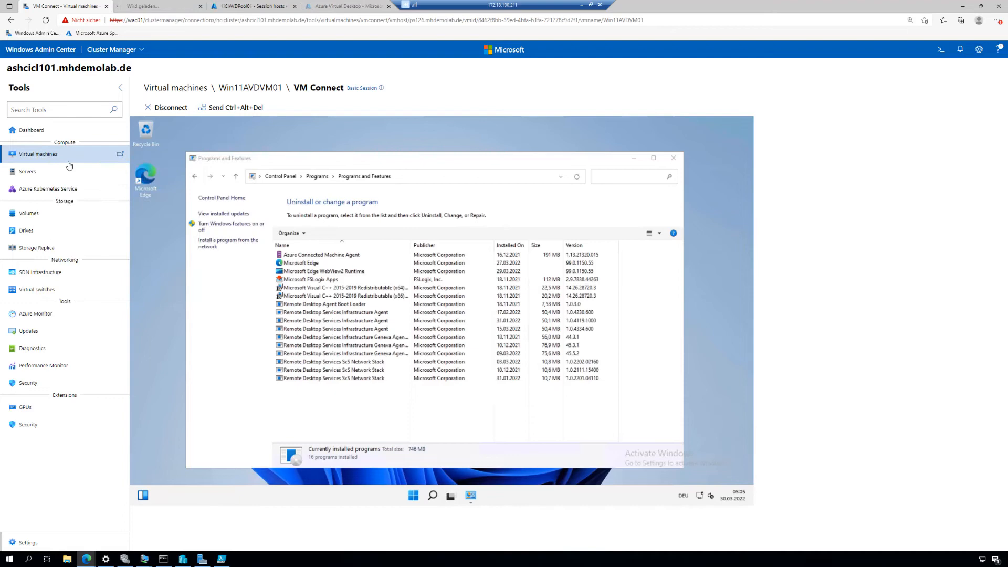
{"action": "left_click", "coordinate": [145, 6]}
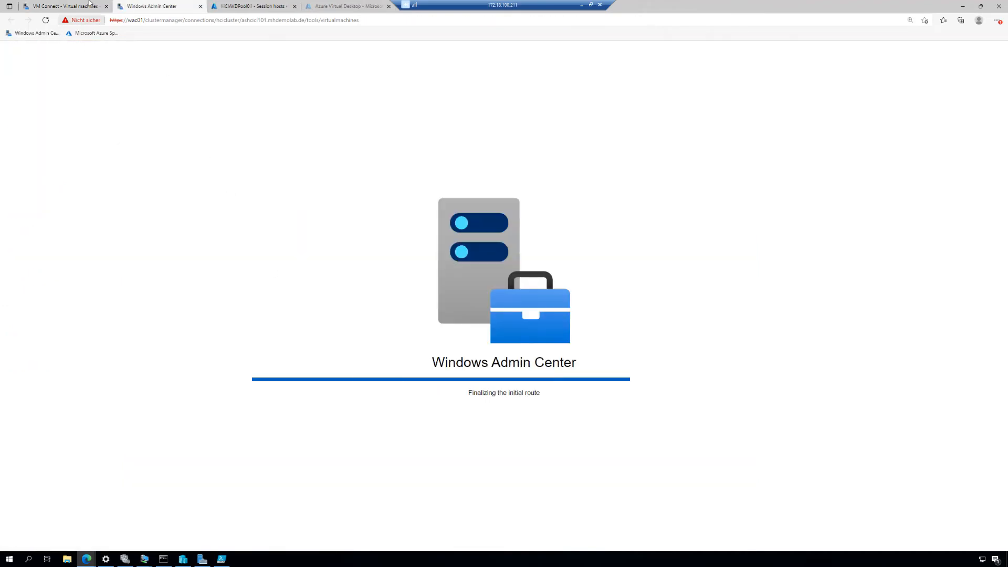
{"action": "left_click", "coordinate": [60, 3]}
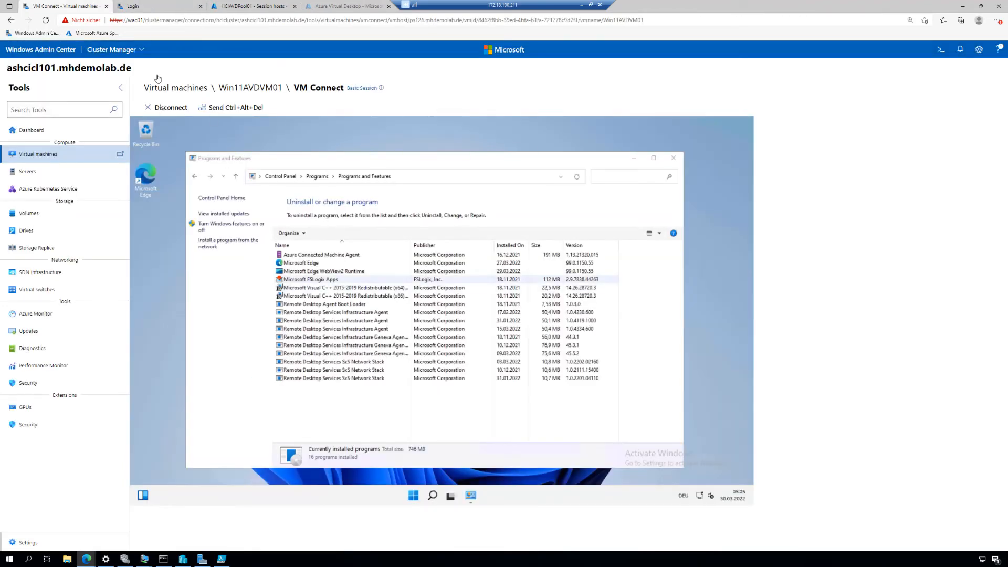
{"action": "left_click", "coordinate": [151, 10]}
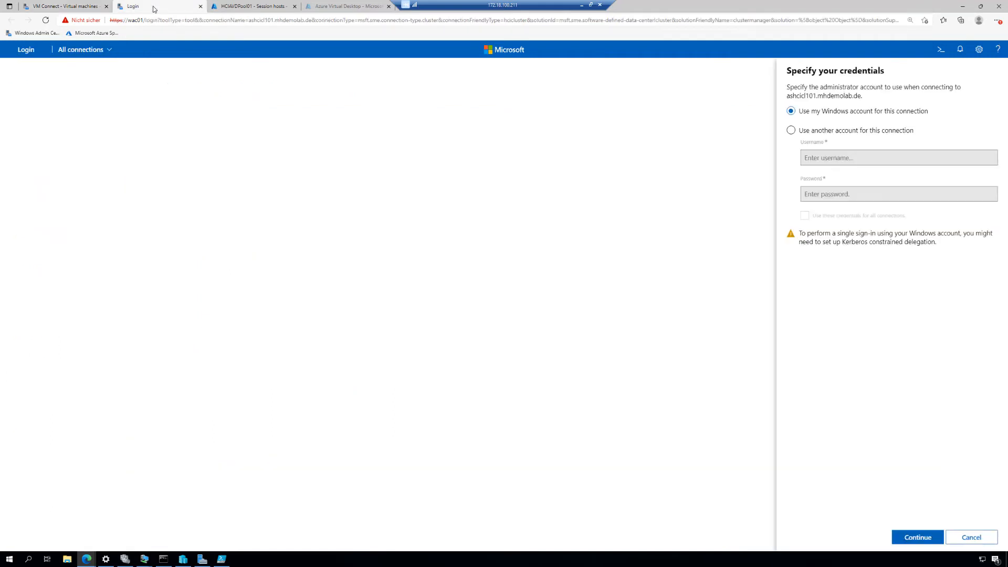
Step: Sign in to the cluster with another account, entering the domain administrator's username and password, and use these credentials for all connections
{"action": "left_click_drag", "start_coordinate": [862, 130], "coordinate": [866, 131]}
{"action": "left_click", "coordinate": [869, 155]}
{"action": "type", "text": "mhdemolab\\"}
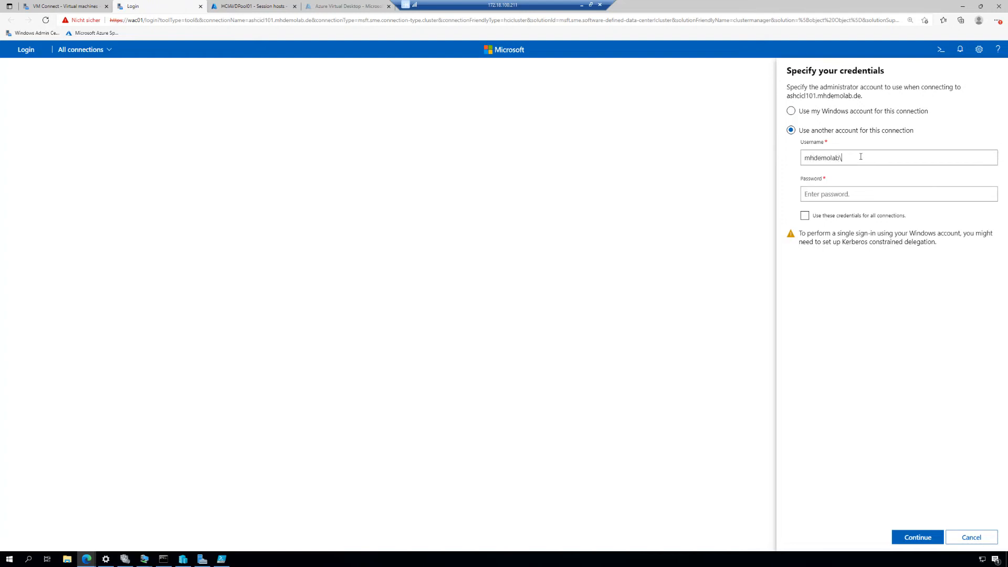
{"action": "type", "text": "administrator"}
{"action": "key", "text": "Tab"}
{"action": "type", "text": "************"}
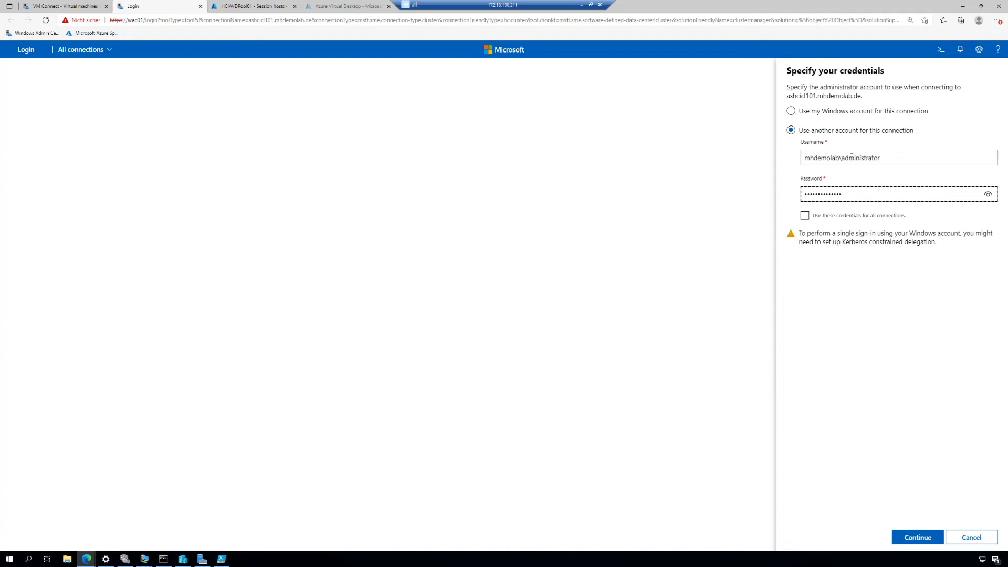
{"action": "left_click", "coordinate": [805, 216]}
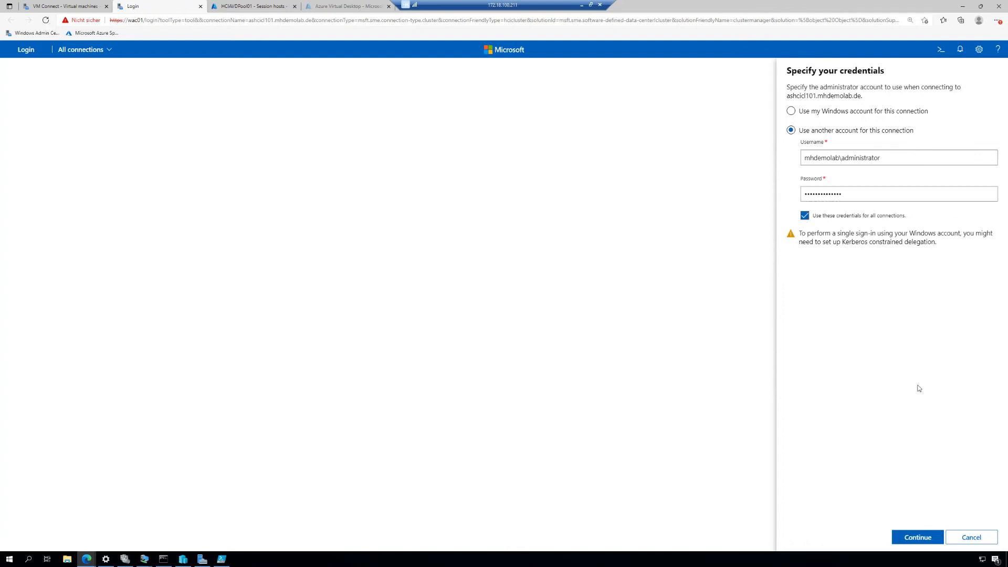
{"action": "left_click", "coordinate": [918, 537]}
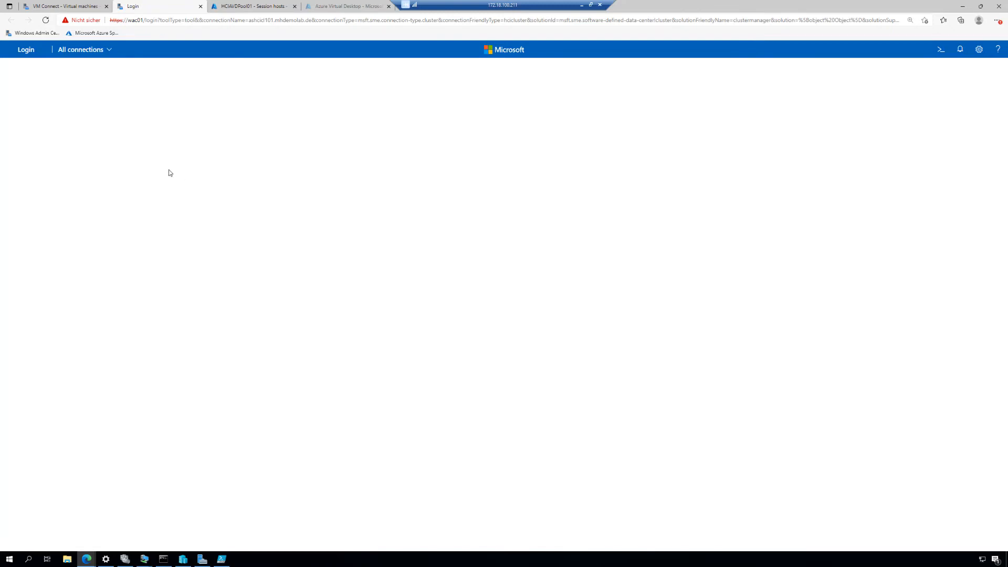
Step: Open the ashcicl101.mhdemolab.de cluster from all connections and show its virtual machine inventory
{"action": "left_click", "coordinate": [108, 50]}
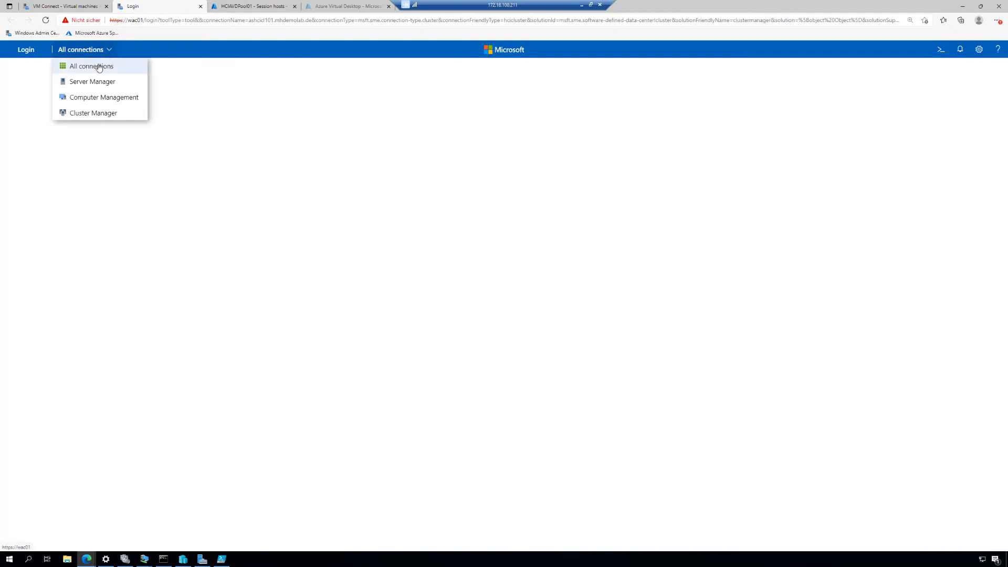
{"action": "left_click", "coordinate": [98, 68]}
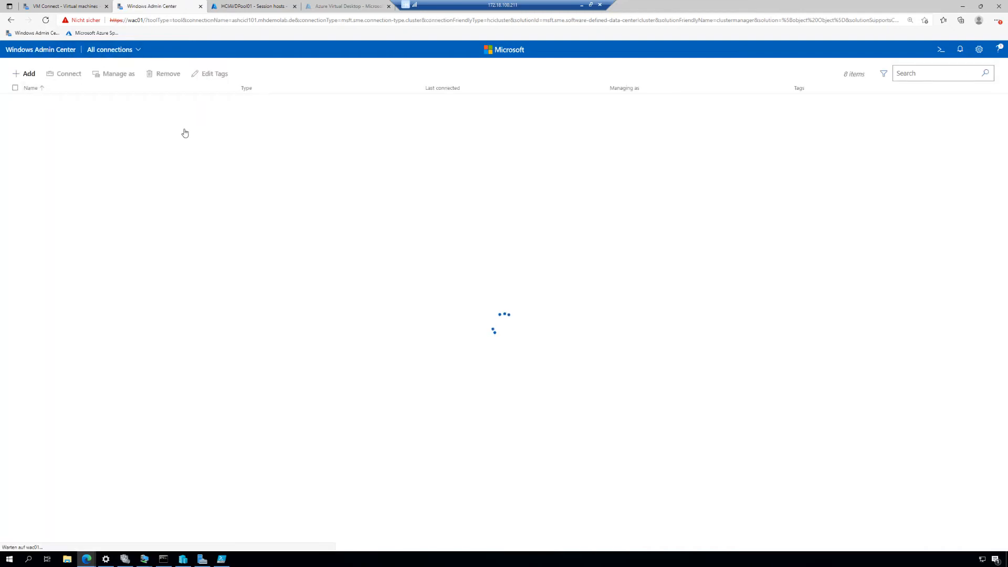
{"action": "left_click", "coordinate": [70, 102]}
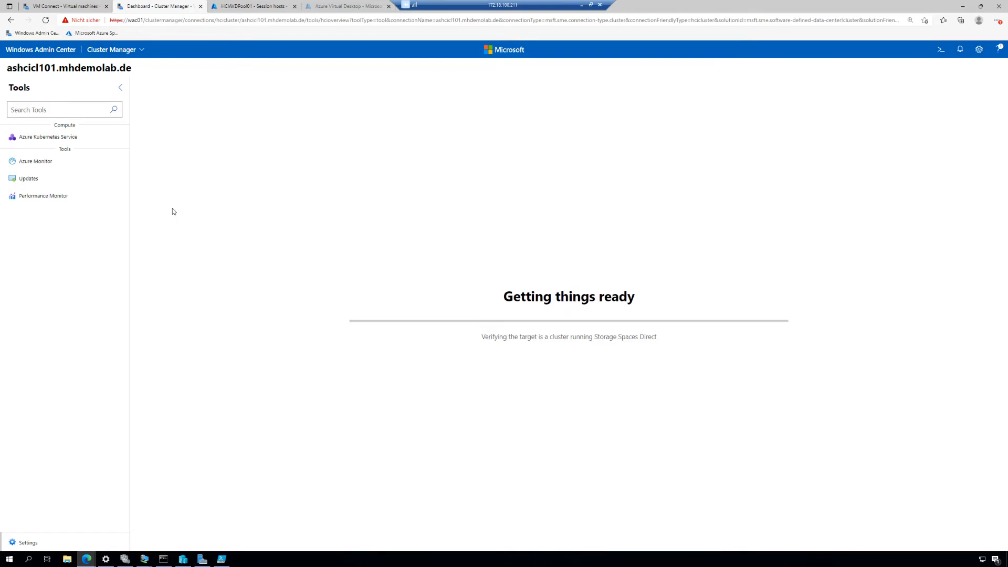
{"action": "left_click", "coordinate": [49, 160]}
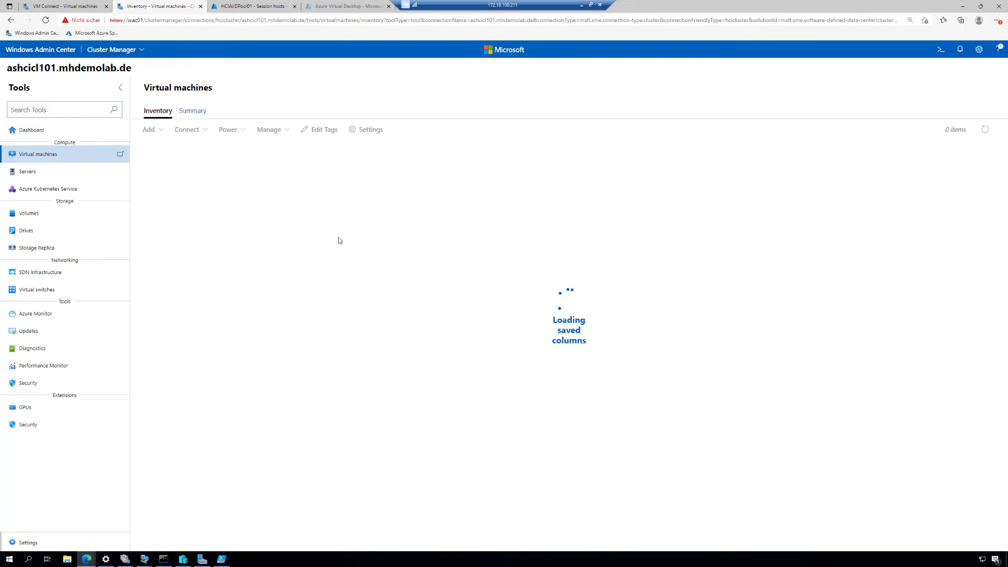
Step: Open the details of the Win11AVDVM01 virtual machine from the cluster's virtual machine inventory
{"action": "left_click", "coordinate": [202, 113]}
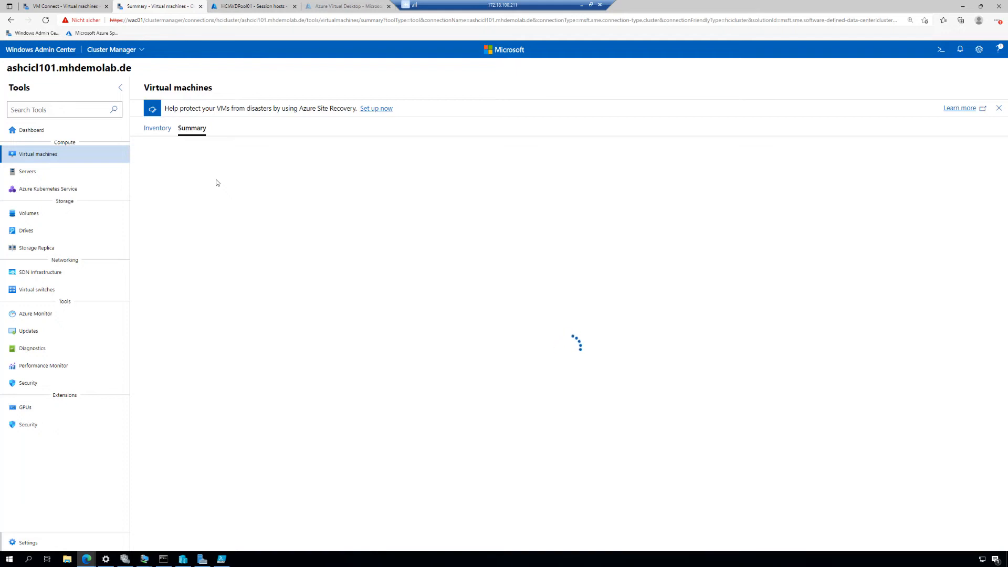
{"action": "left_click", "coordinate": [158, 128]}
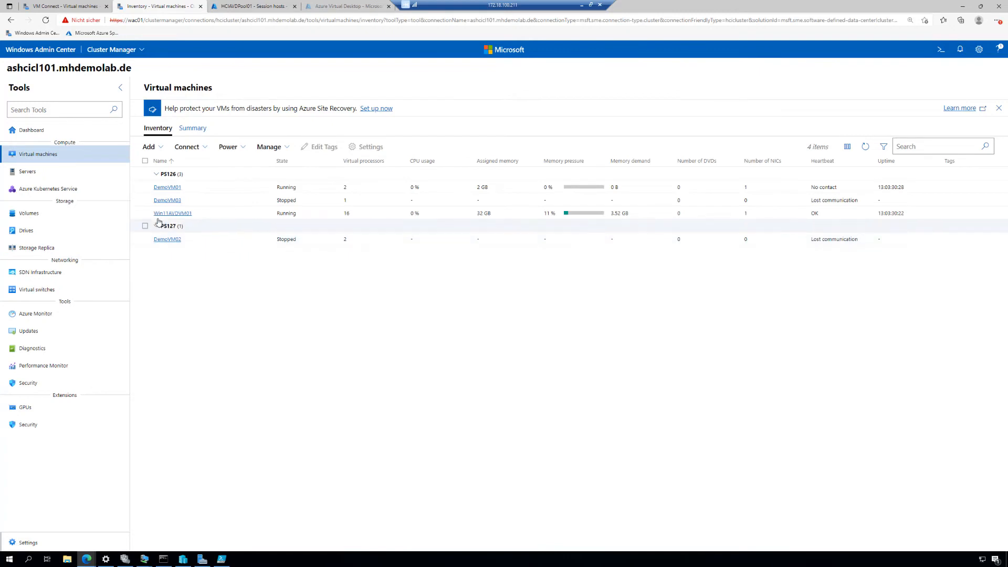
{"action": "left_click", "coordinate": [146, 213]}
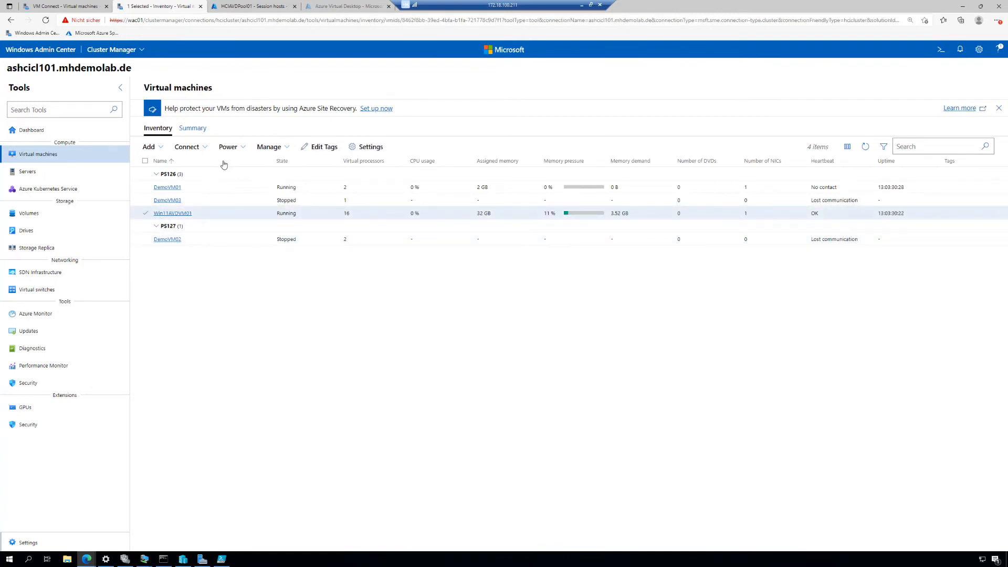
{"action": "left_click", "coordinate": [173, 213]}
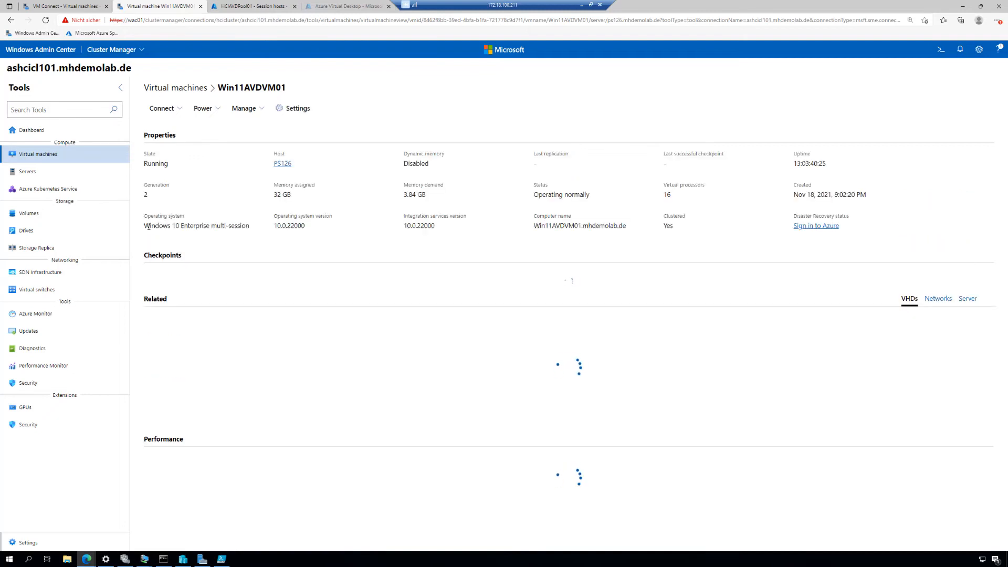
Step: Examine the operating system edition in the Win11AVDVM01 properties, highlighting its Enterprise multi-session part
{"action": "left_click_drag", "start_coordinate": [148, 225], "coordinate": [252, 231]}
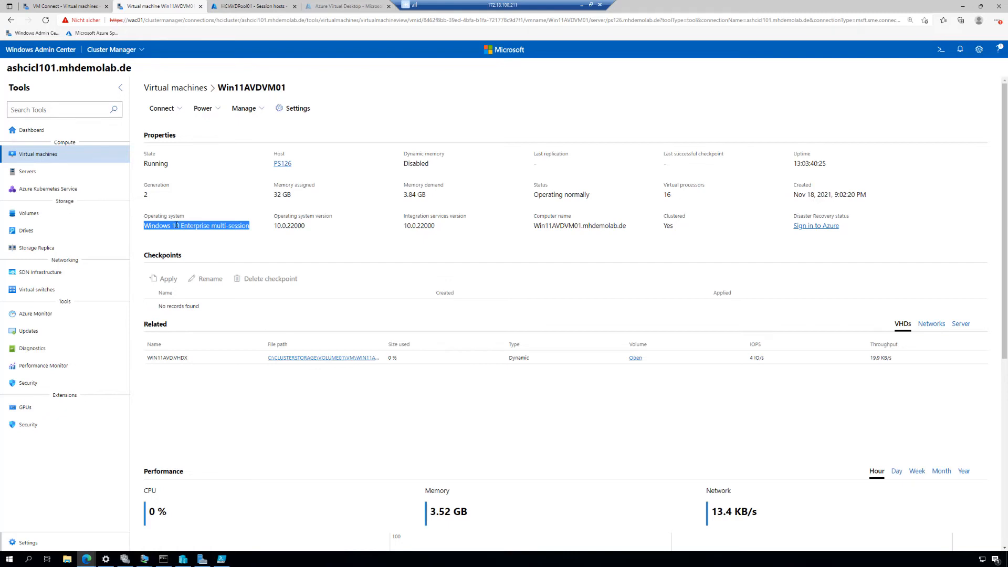
{"action": "left_click", "coordinate": [217, 251]}
{"action": "left_click_drag", "start_coordinate": [182, 226], "coordinate": [251, 230]}
Step: Switch to the Azure portal and review the user assignments of the HCIAVDPool01-DAG application group in the HCIAVDPool01 host pool
{"action": "left_click", "coordinate": [253, 6]}
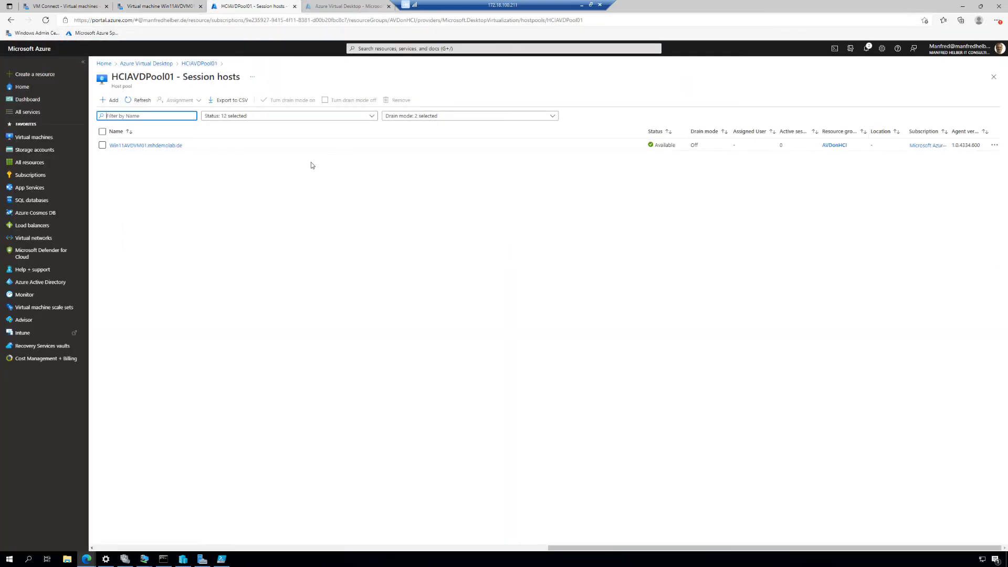
{"action": "left_click", "coordinate": [199, 63]}
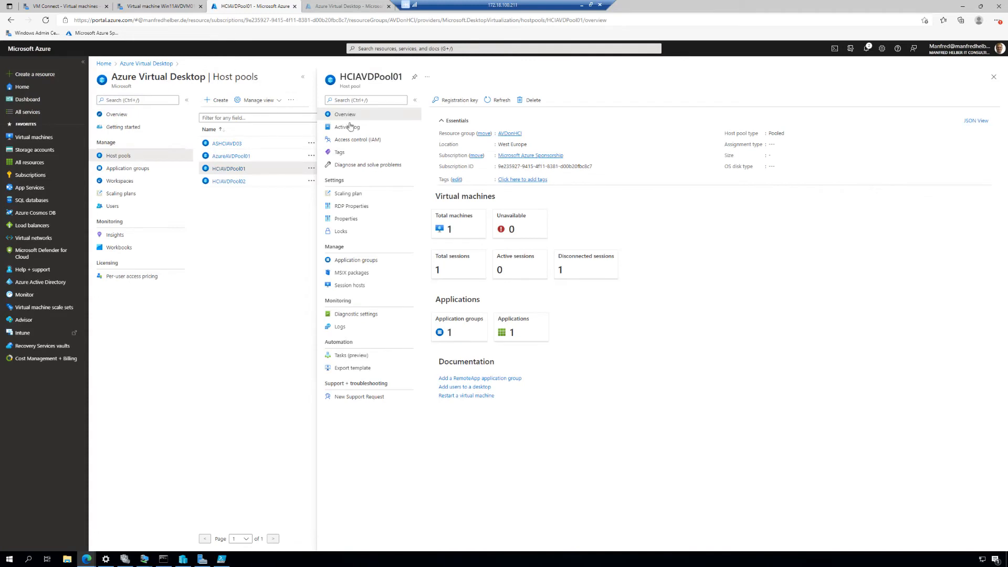
{"action": "left_click", "coordinate": [362, 260]}
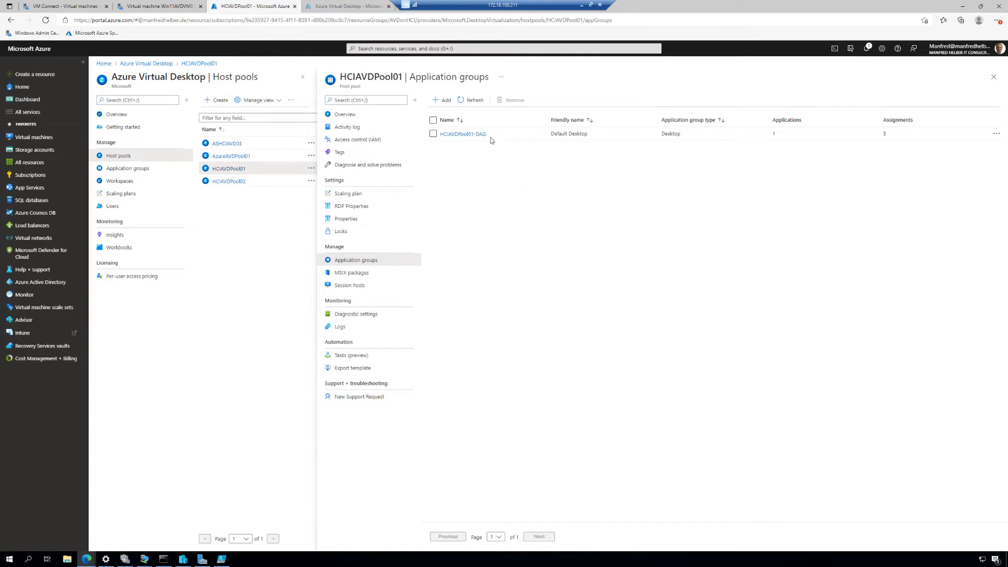
{"action": "left_click", "coordinate": [464, 134]}
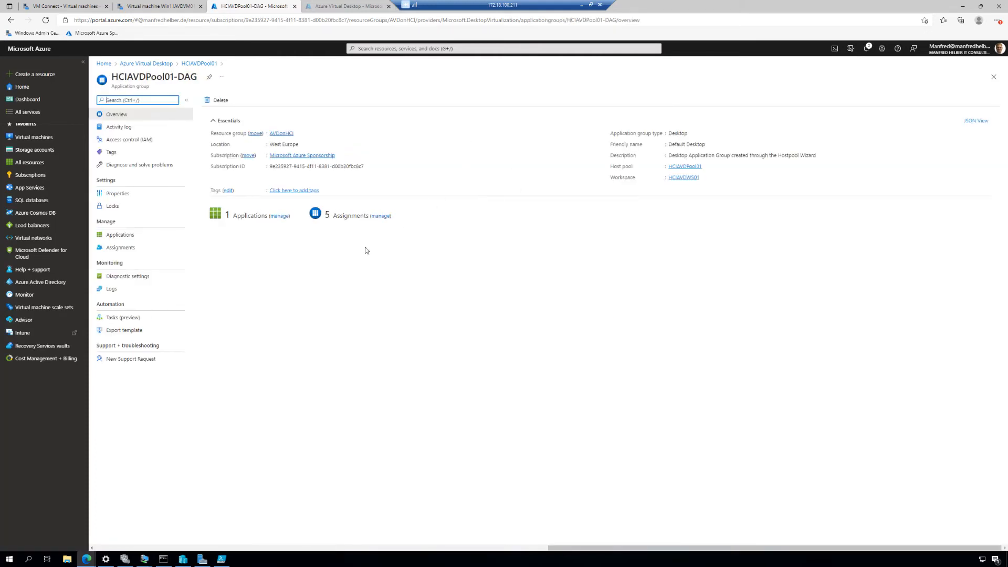
{"action": "left_click", "coordinate": [120, 248]}
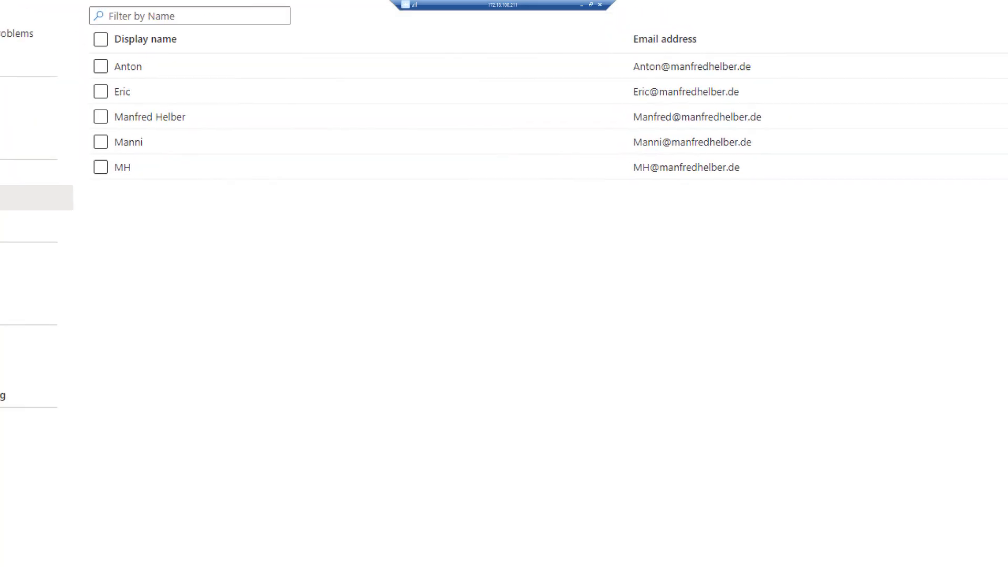
{"action": "left_click_drag", "start_coordinate": [89, 161], "coordinate": [862, 192]}
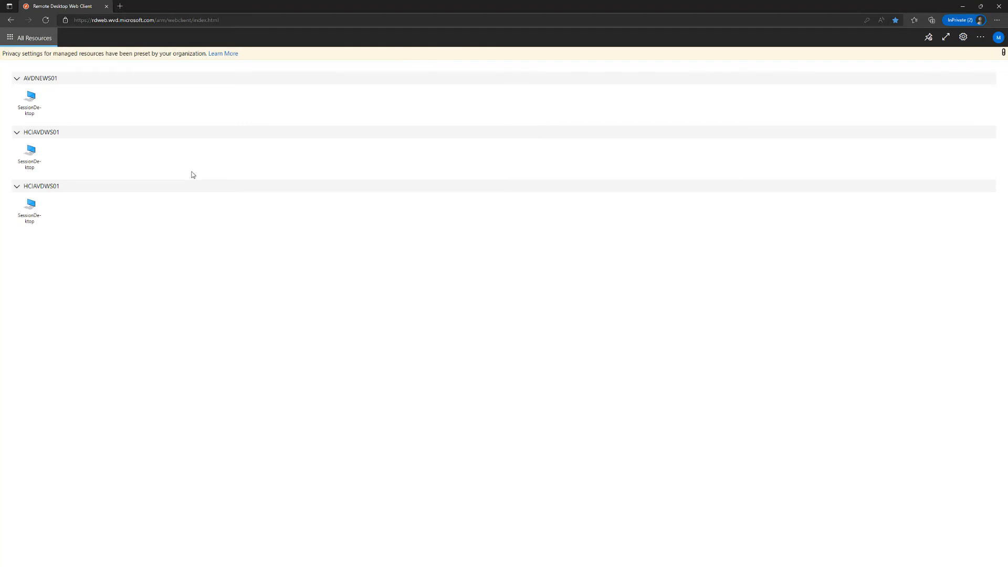
Step: Connect to the SessionDesktop in the first HCIAVDWS01 workspace, allowing clipboard, printer and file transfer access and entering the account password
{"action": "left_click", "coordinate": [31, 159]}
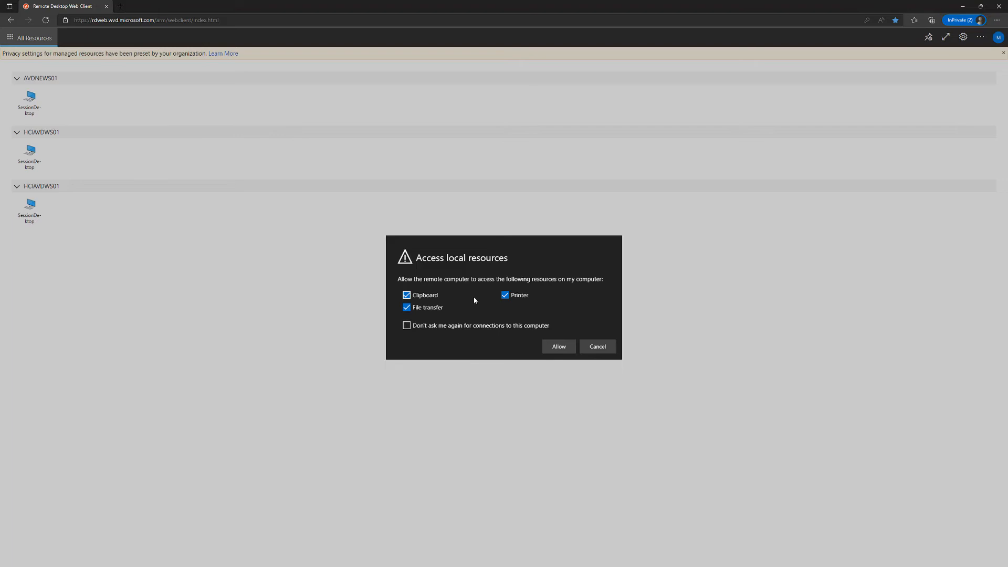
{"action": "left_click", "coordinate": [567, 350]}
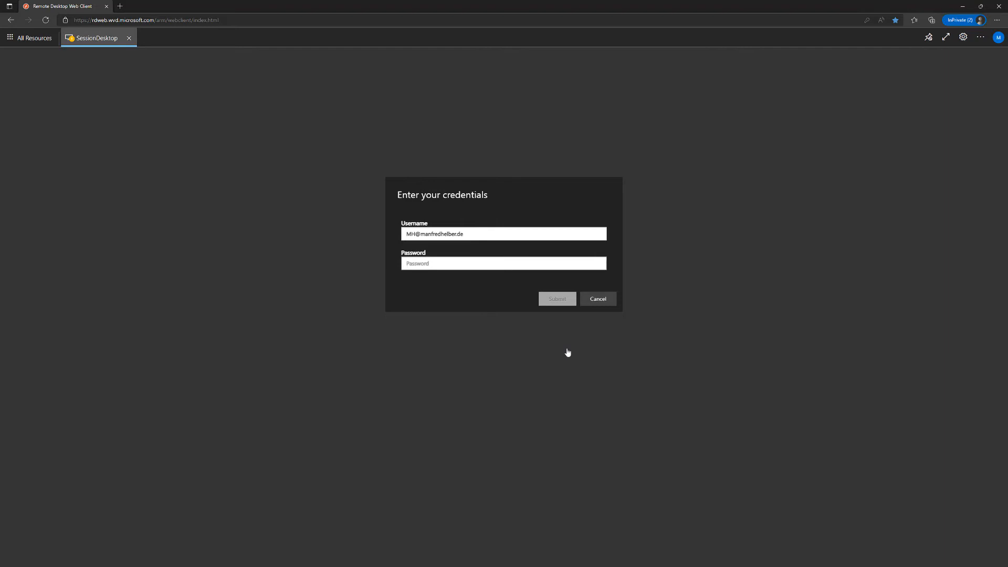
{"action": "type", "text": "Passwo"}
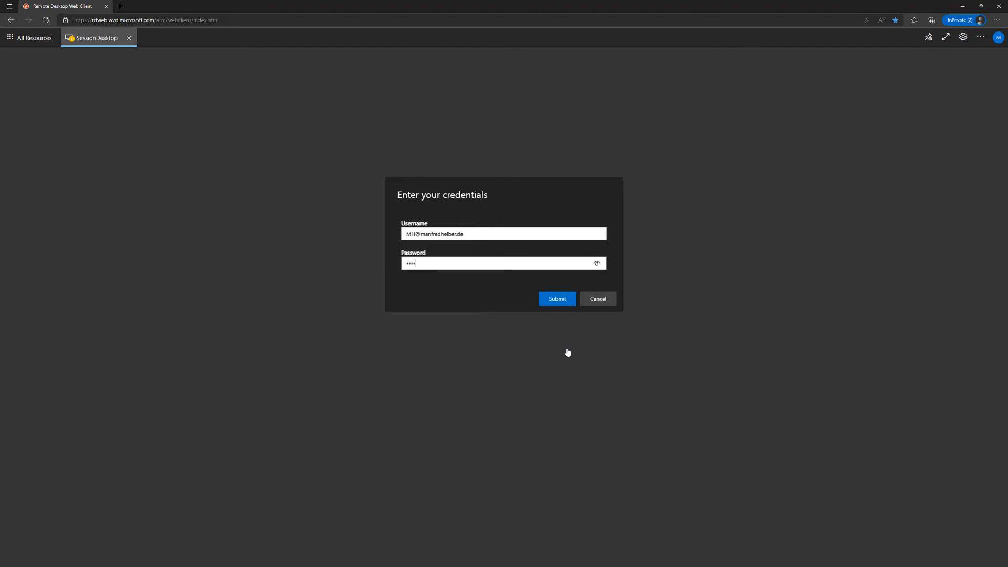
{"action": "type", "text": "•••••••••"}
{"action": "left_click", "coordinate": [559, 303]}
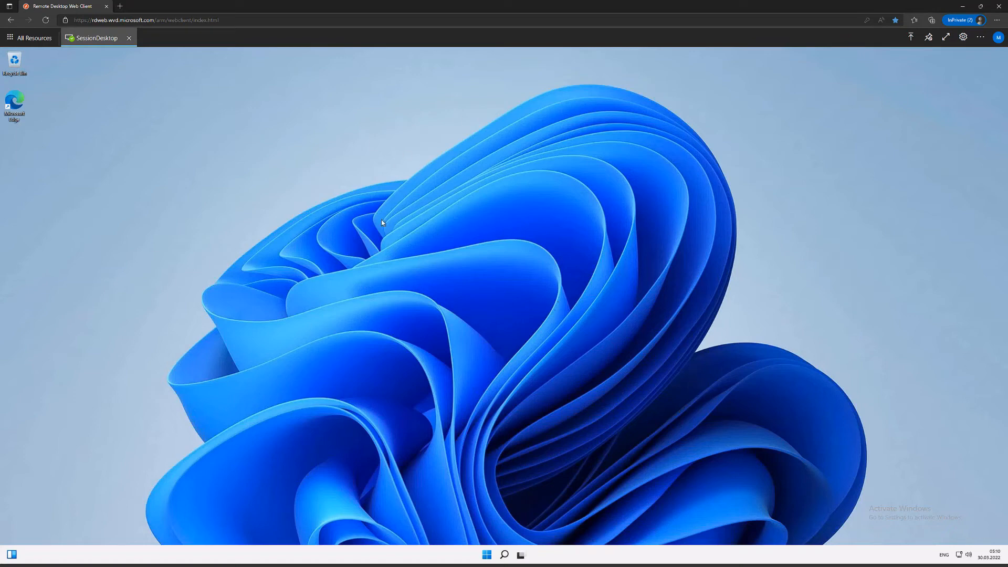
Step: Create a folder named MH in the root of the session desktop's C: drive using File Explorer
{"action": "left_click", "coordinate": [487, 556]}
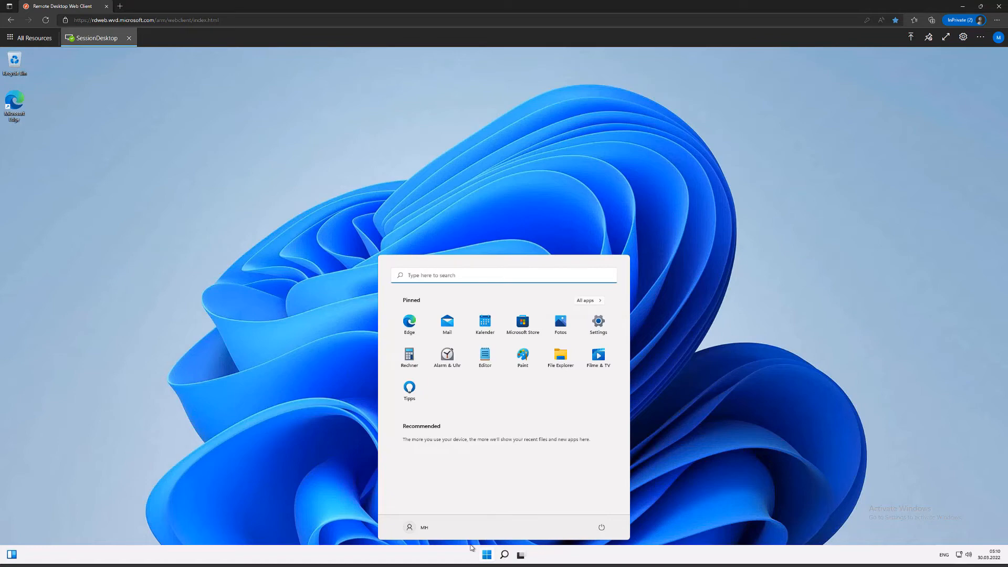
{"action": "left_click", "coordinate": [564, 359]}
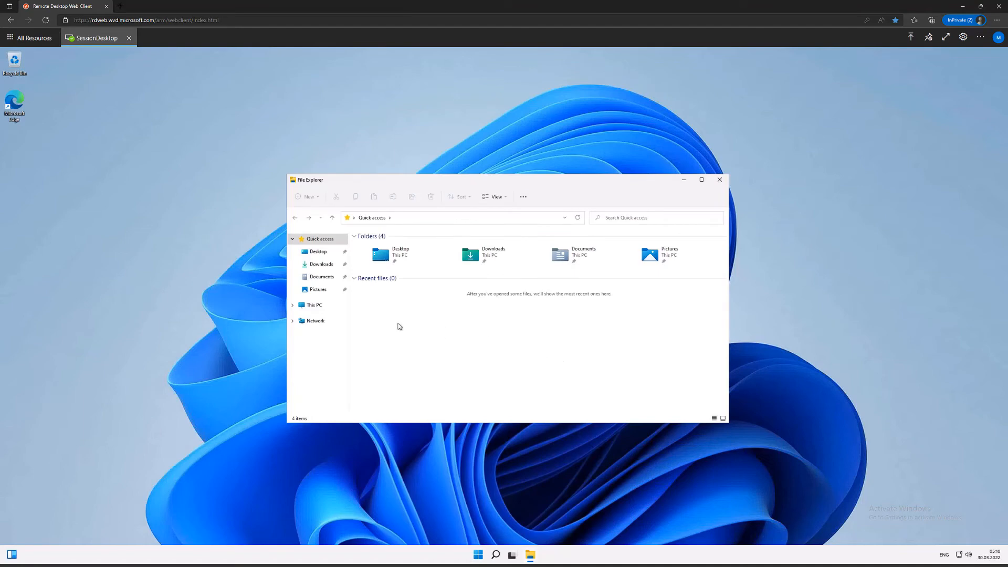
{"action": "left_click", "coordinate": [314, 307]}
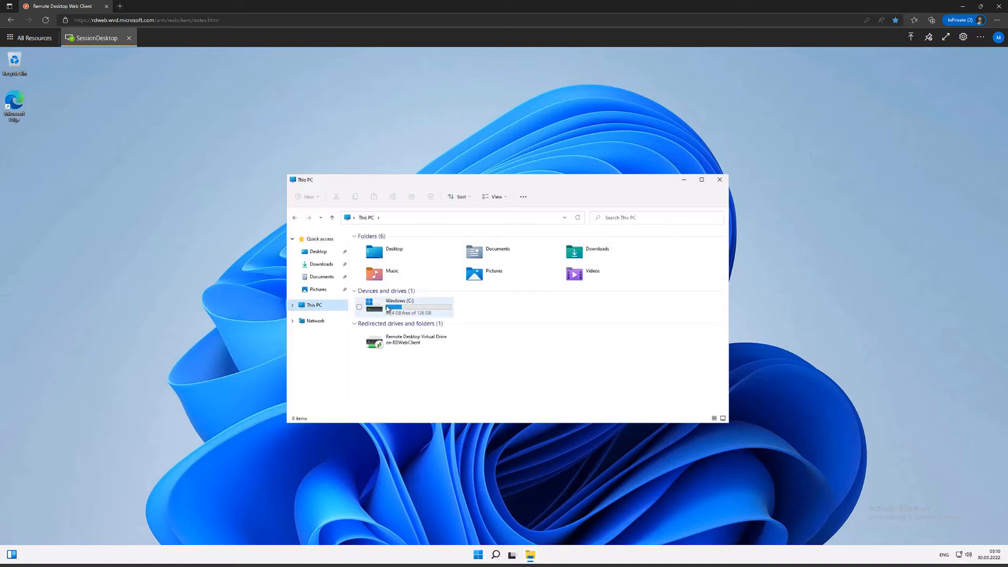
{"action": "double_click", "coordinate": [388, 309]}
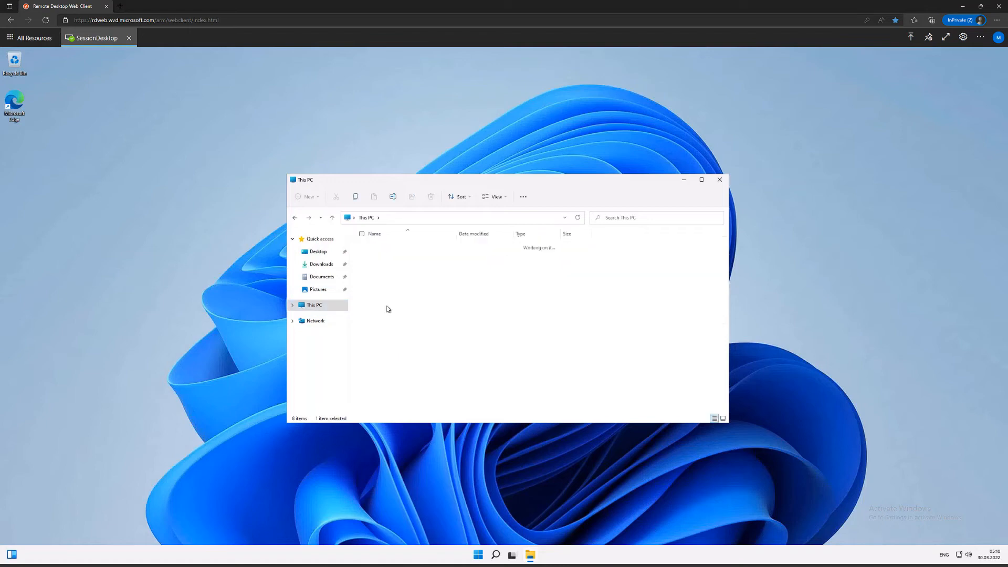
{"action": "right_click", "coordinate": [386, 353]}
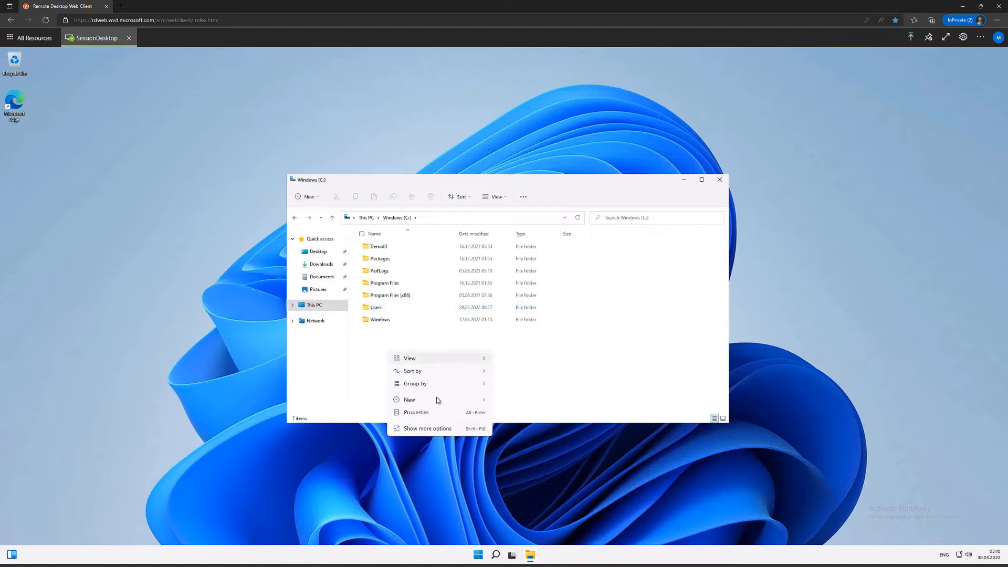
{"action": "mouse_move", "coordinate": [482, 401]}
{"action": "left_click", "coordinate": [514, 400]}
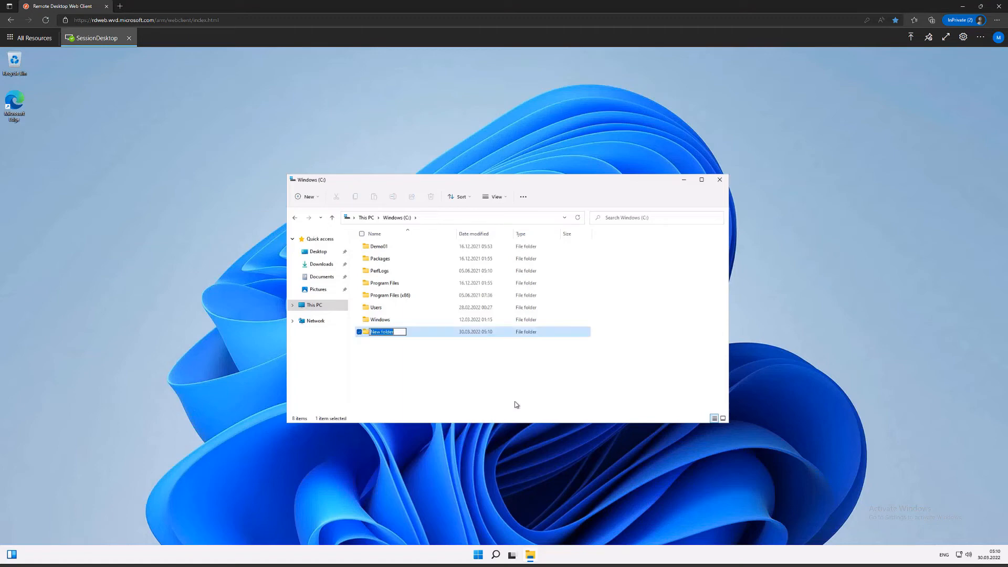
{"action": "type", "text": "MH"}
{"action": "key", "text": "Return"}
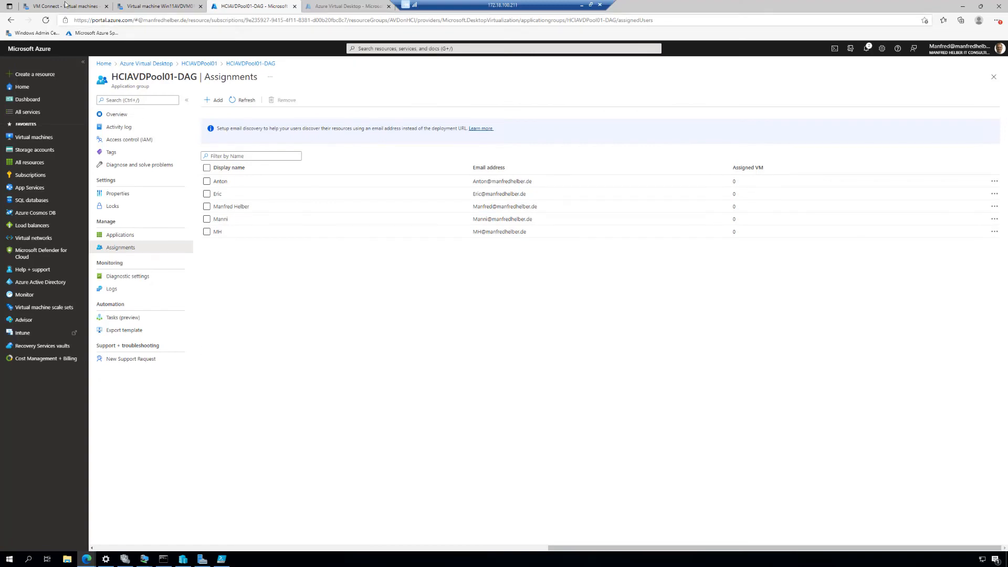
Step: Return to the VM Connect session of Win11AVDVM01 in Windows Admin Center and open its C: drive in File Explorer
{"action": "left_click", "coordinate": [64, 6]}
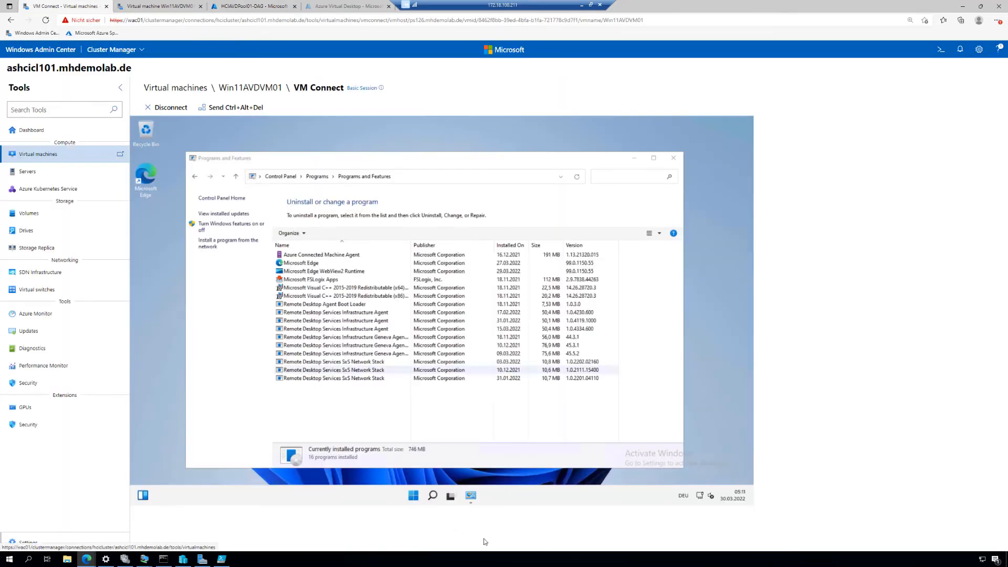
{"action": "left_click", "coordinate": [414, 497]}
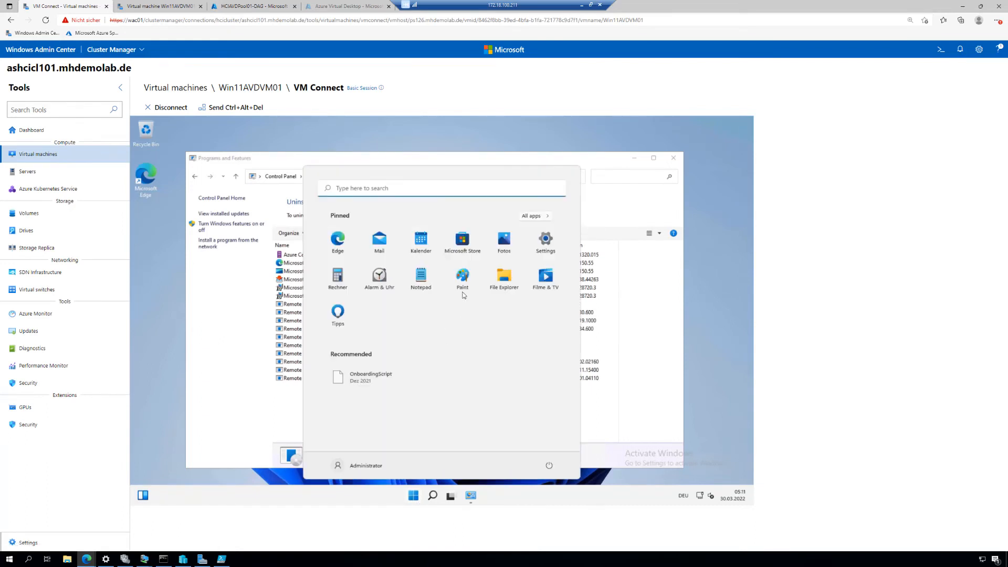
{"action": "left_click", "coordinate": [505, 282]}
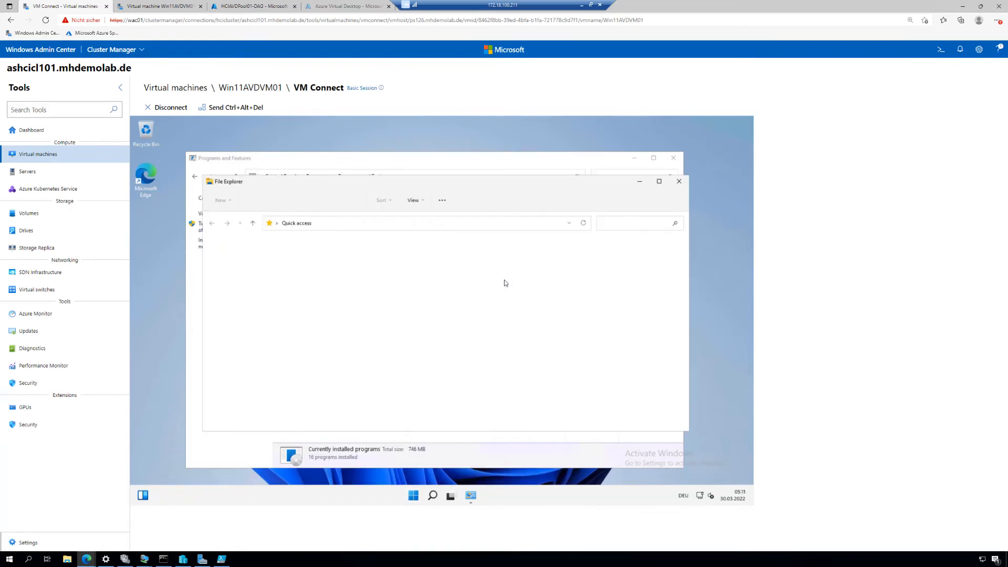
{"action": "left_click", "coordinate": [239, 319]}
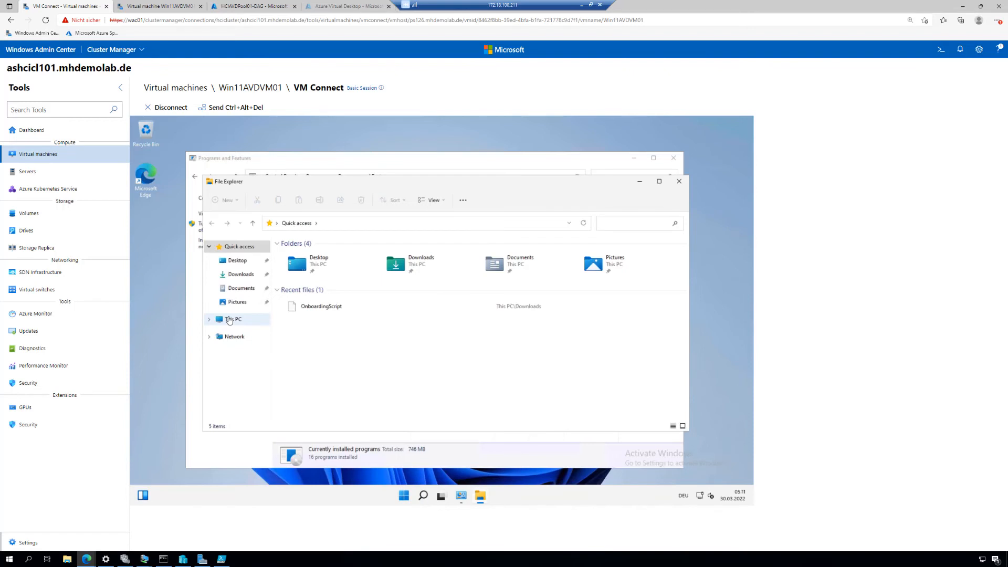
{"action": "left_click", "coordinate": [329, 321]}
{"action": "double_click", "coordinate": [329, 320]}
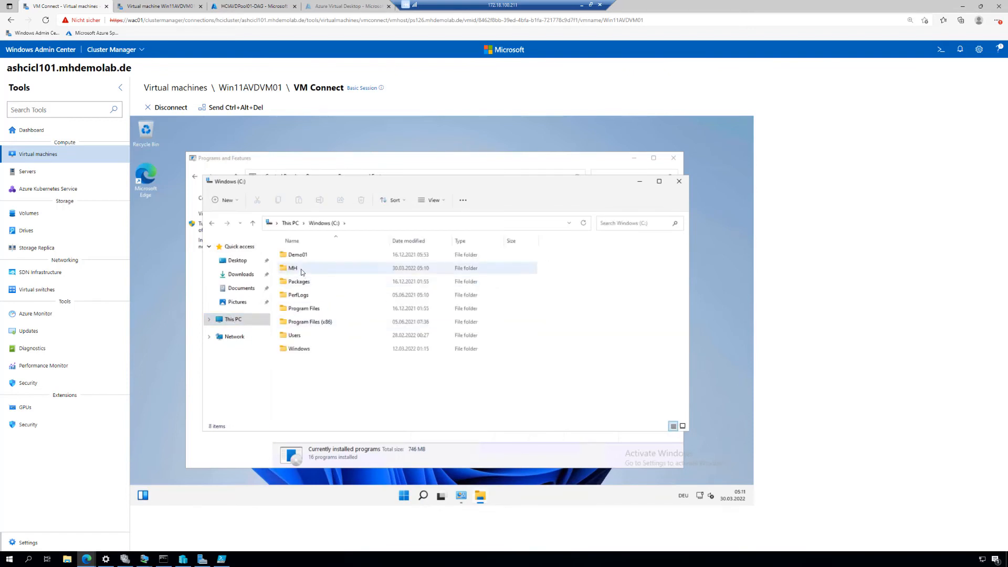
Step: Create a folder named AVDDemo2022 on the C: drive and select that folder in the Remote Desktop web client session
{"action": "right_click", "coordinate": [306, 389]}
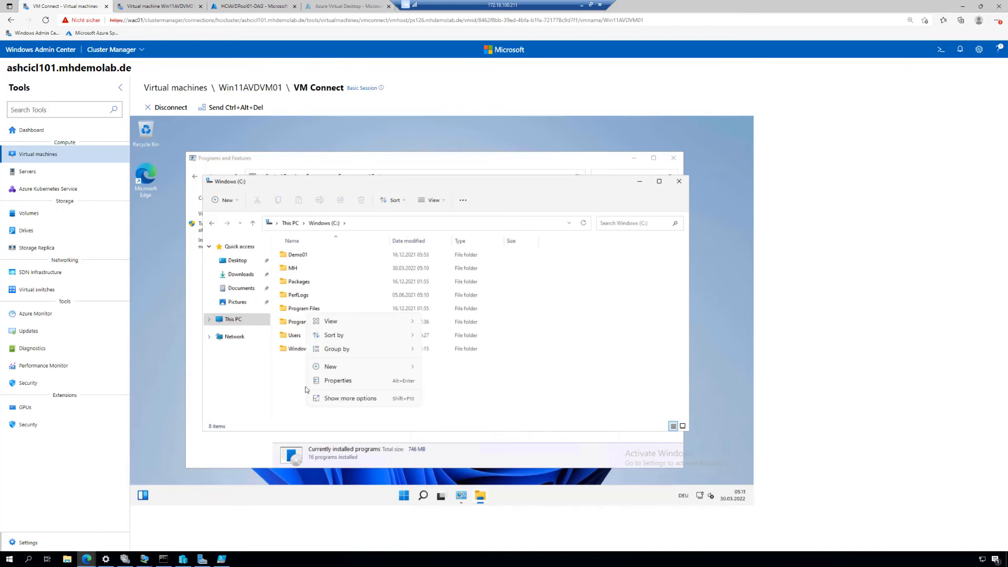
{"action": "mouse_move", "coordinate": [352, 369]}
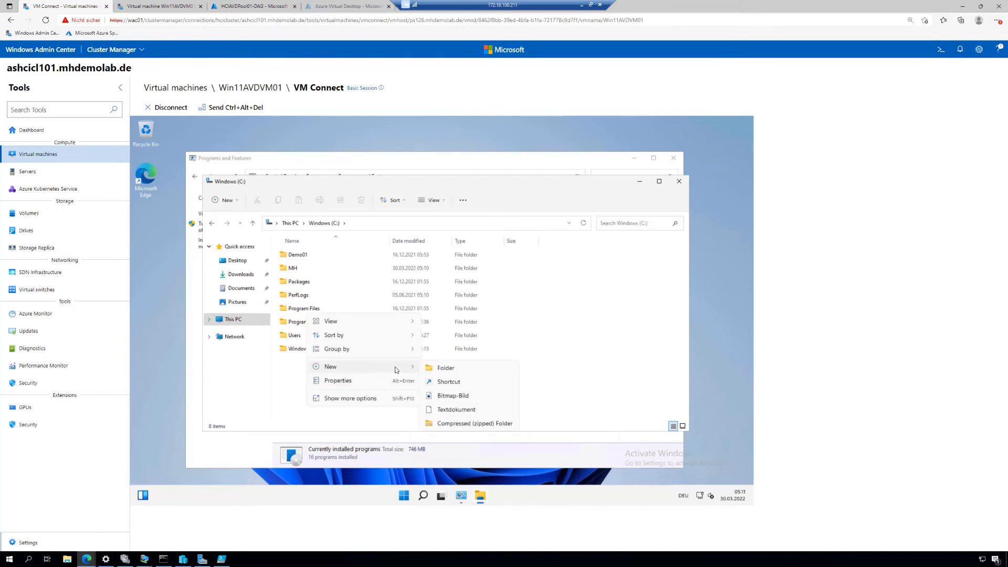
{"action": "left_click", "coordinate": [440, 367]}
{"action": "type", "text": "AVDDemo"}
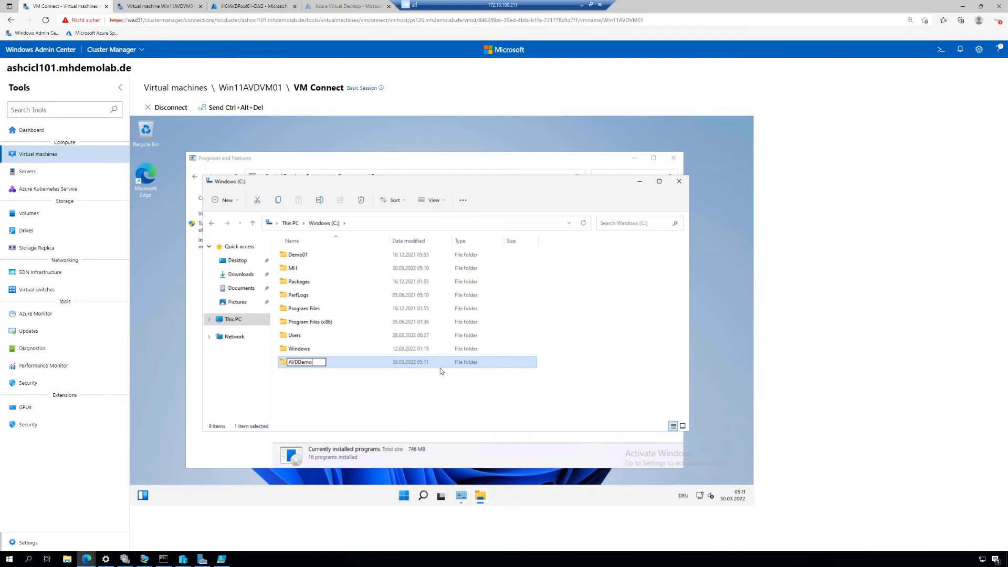
{"action": "type", "text": "2022"}
{"action": "key", "text": "Return"}
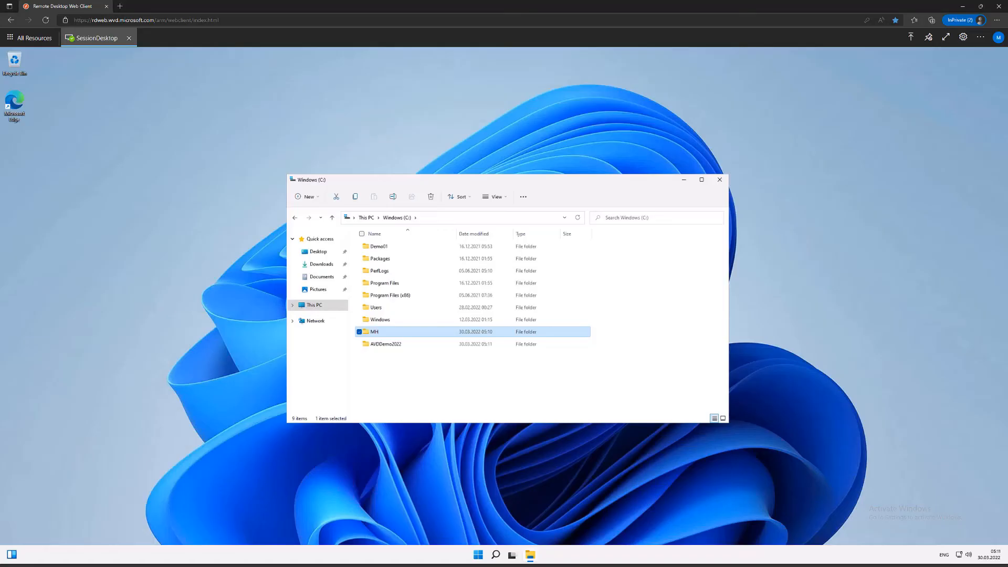
{"action": "left_click", "coordinate": [408, 344]}
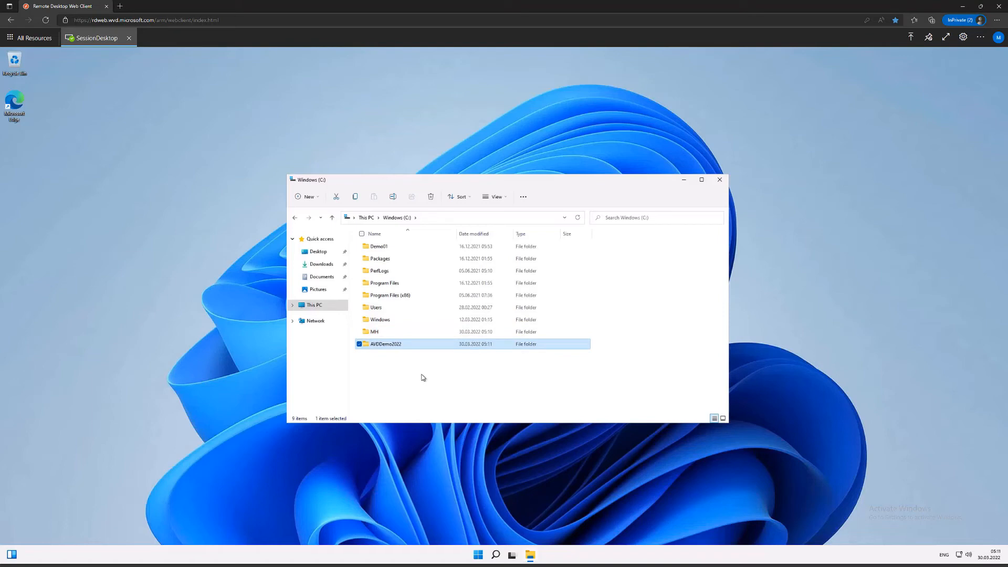